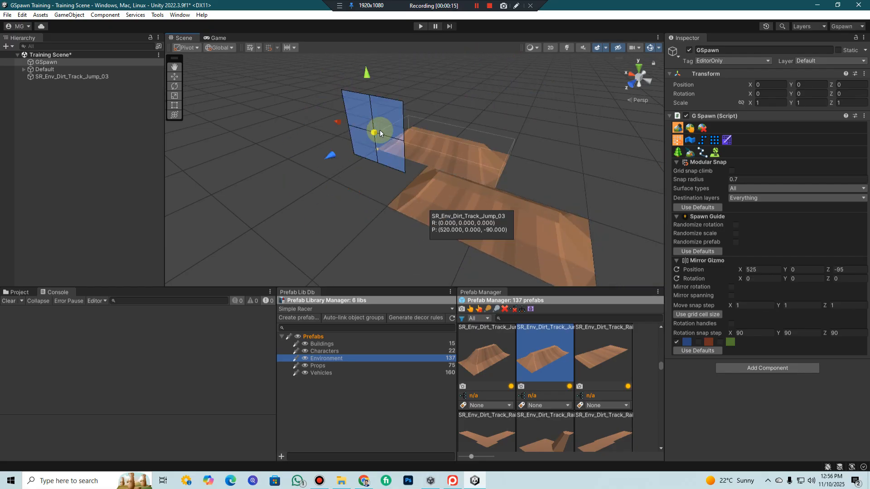
Step: Try the Modular Walls and Segments spawn tools, clear the console, and set the spawn tool to Box
middle_click_drag(398, 132, 388, 140)
mouse_move(393, 161)
right_mouse_down()
mouse_move(421, 157)
mouse_move(392, 157)
right_mouse_up()
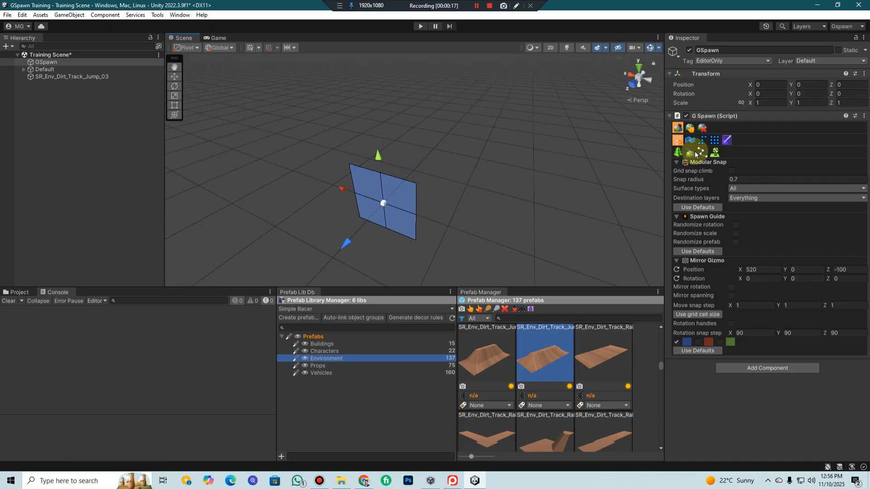
left_click(690, 141)
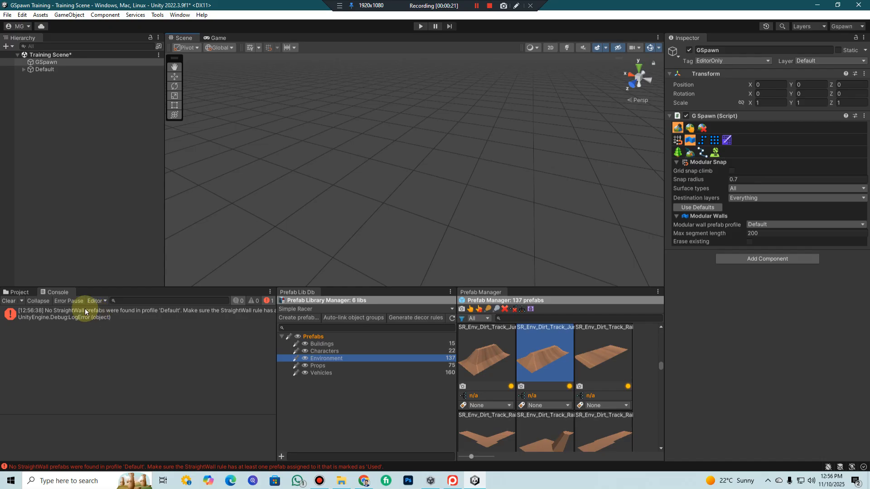
left_click(7, 301)
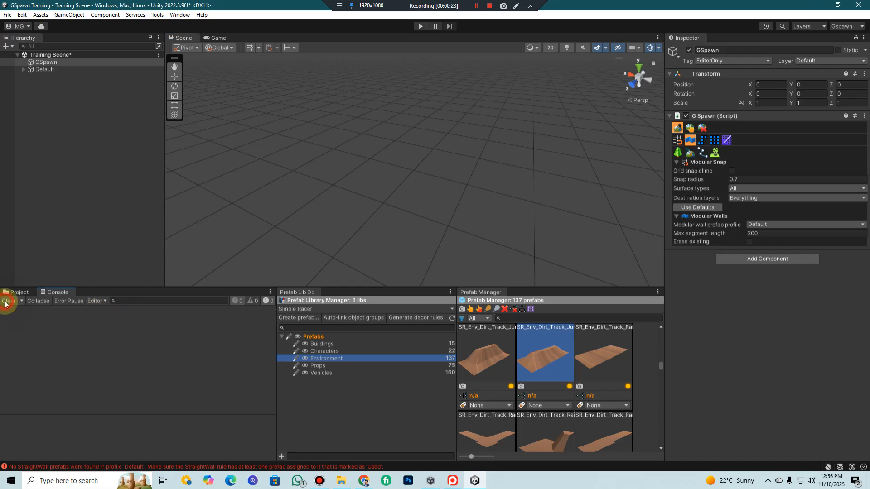
left_click(702, 140)
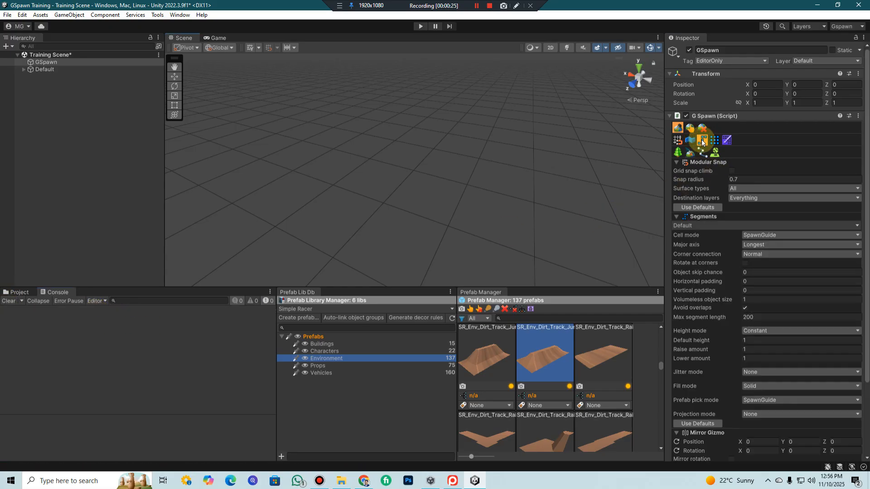
left_click(714, 141)
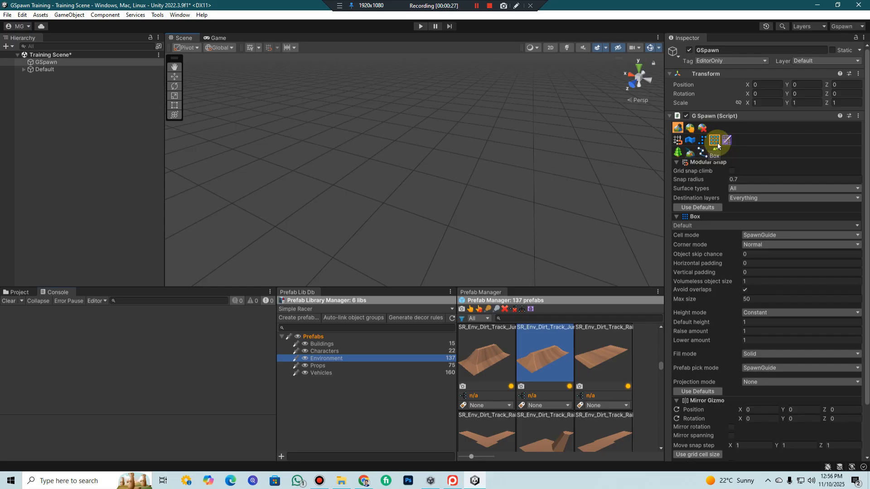
Step: Erase all the dirt track jump pieces from the scene with the 2D erase brush
middle_click_drag(575, 175, 431, 124)
scroll(461, 130, "down", 6)
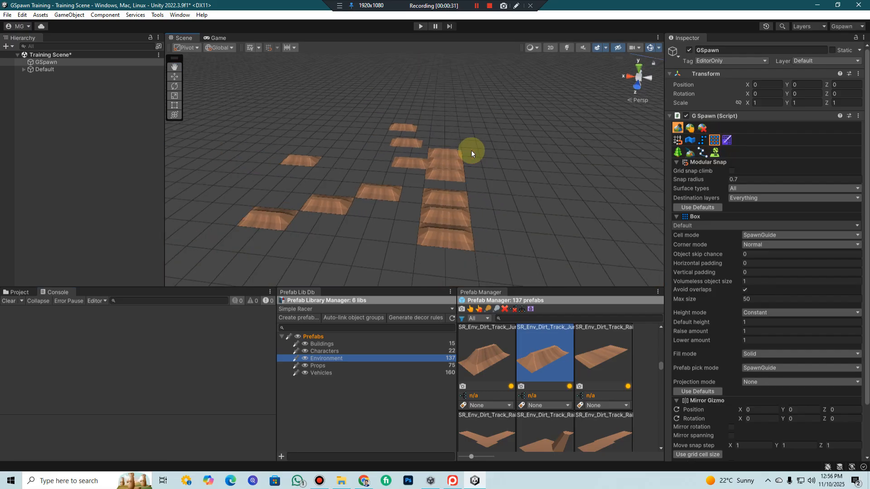
left_click(702, 129)
left_click(690, 142)
mouse_move(442, 245)
left_mouse_down()
mouse_move(453, 189)
mouse_move(401, 123)
left_mouse_up()
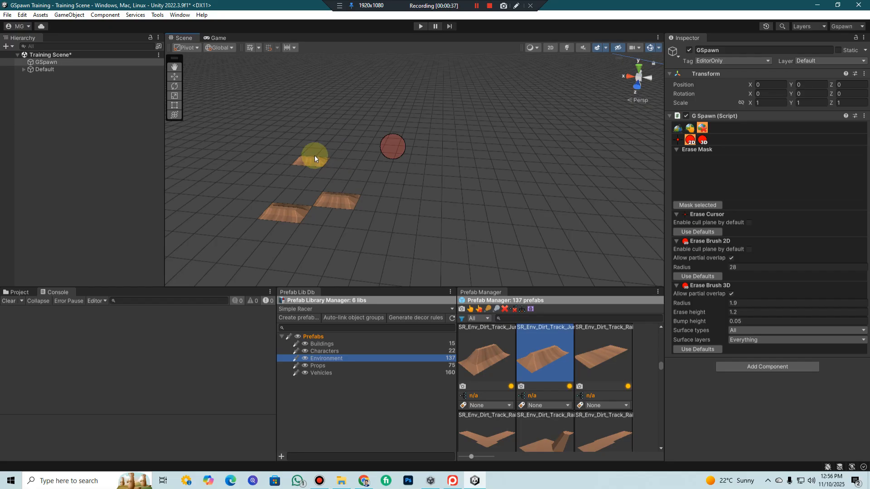
left_click_drag(314, 163, 315, 214)
Step: Return to object spawning and choose the SR_Env_Concrete_Track_Blank prefab from the Environment library as the spawn guide
left_click(678, 128)
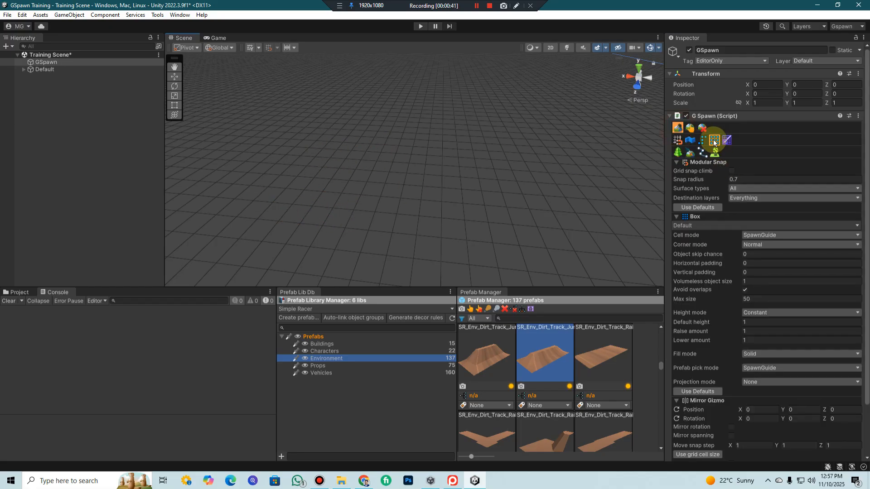
scroll(523, 397, "down", 5)
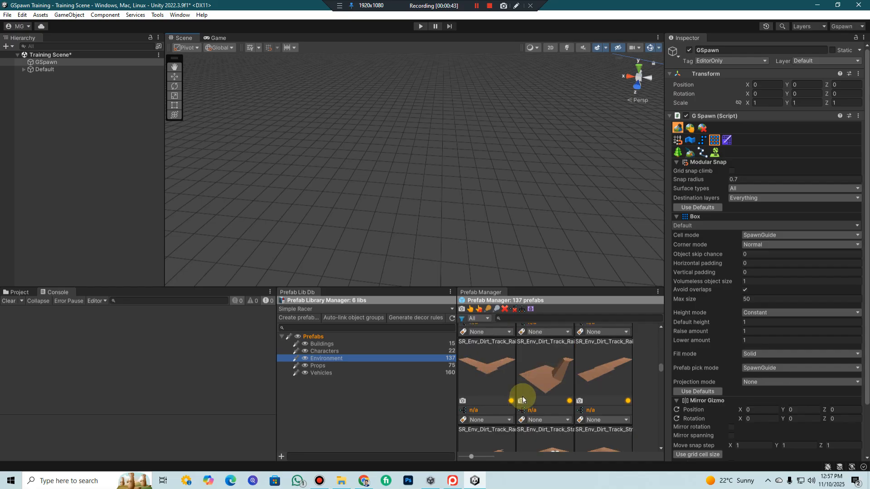
scroll(529, 394, "up", 5)
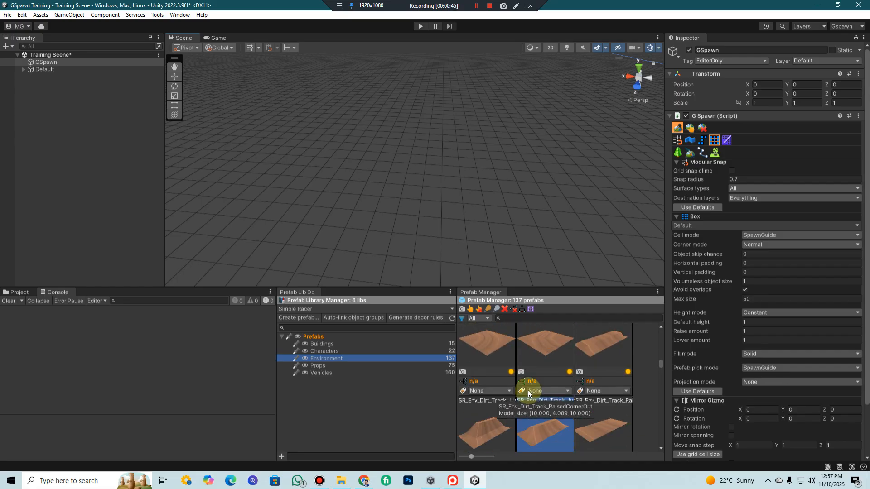
scroll(532, 366, "up", 3)
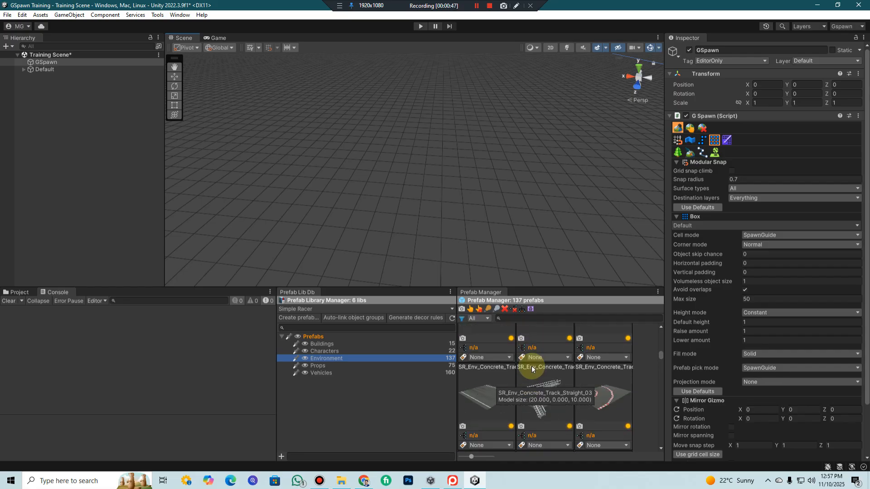
scroll(532, 367, "up", 2)
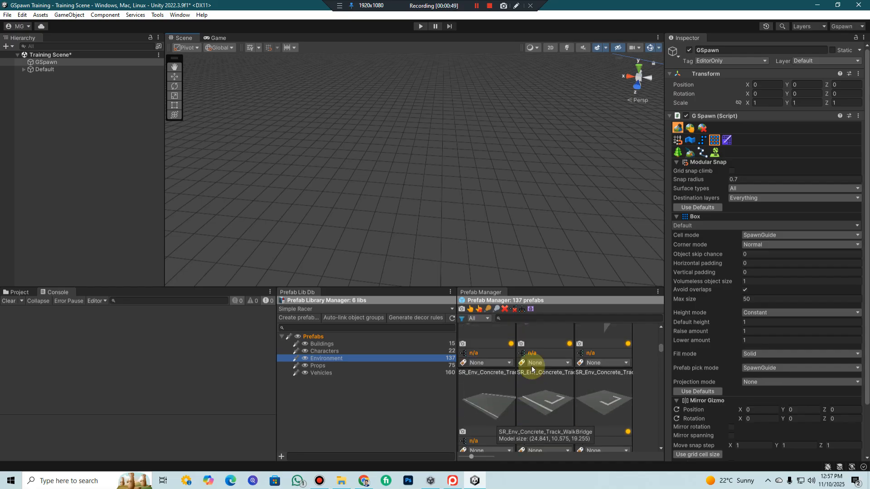
scroll(569, 390, "up", 4)
scroll(569, 389, "up", 3)
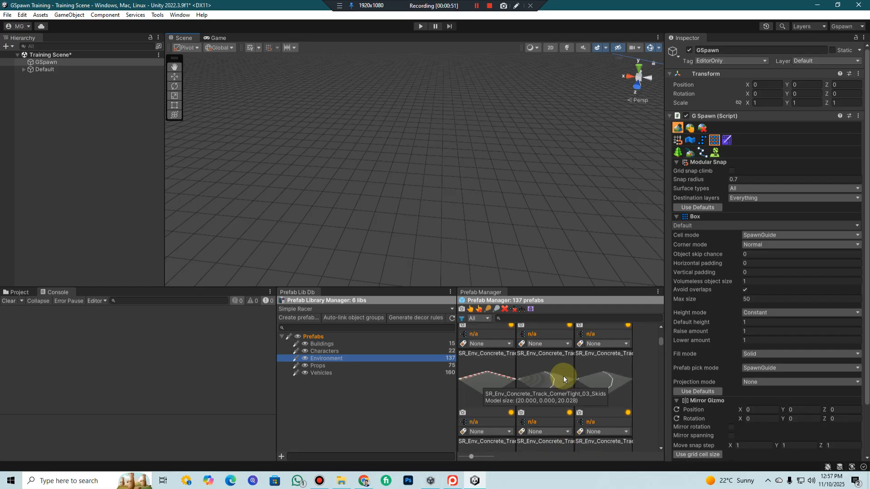
scroll(508, 388, "up", 2)
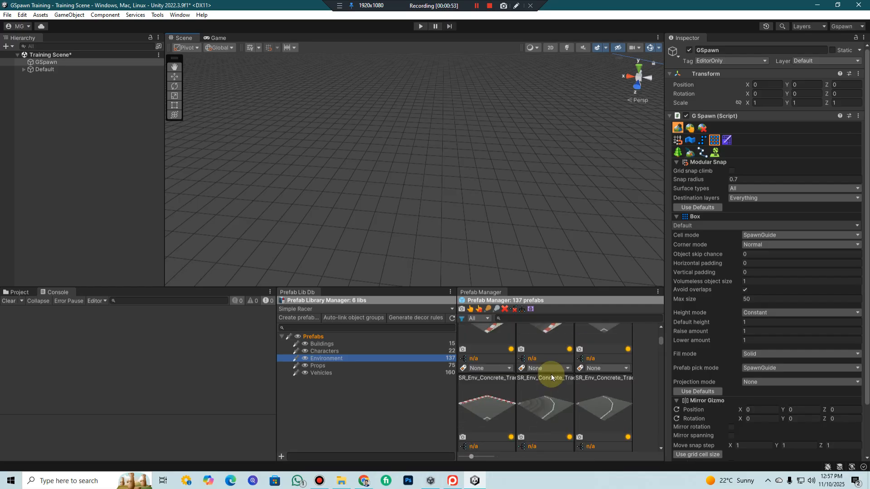
scroll(582, 377, "up", 1)
scroll(590, 375, "down", 1)
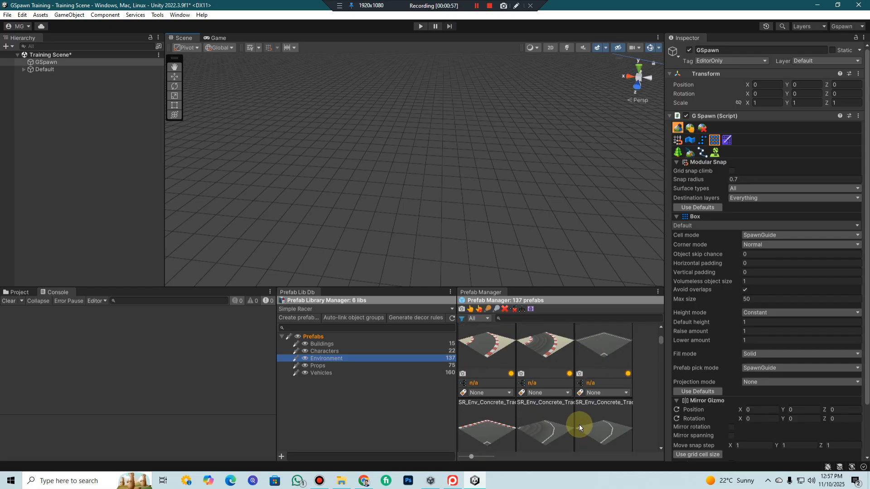
left_click(482, 344)
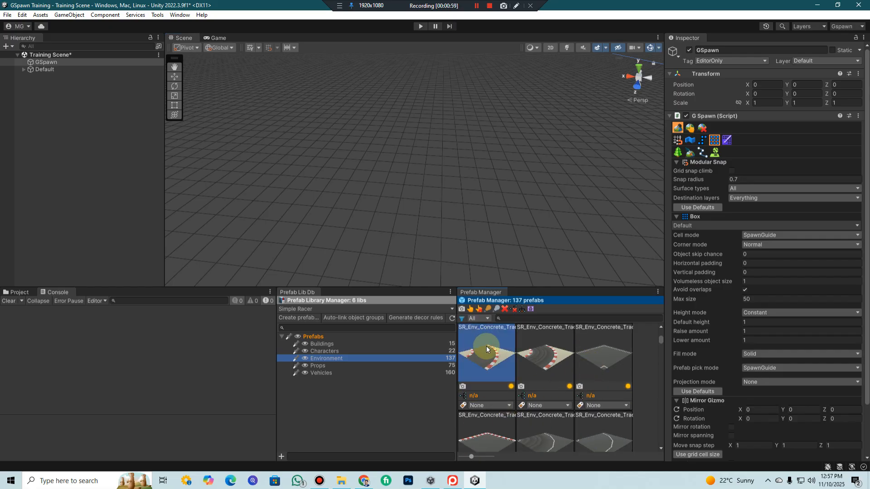
scroll(491, 355, "down", 5)
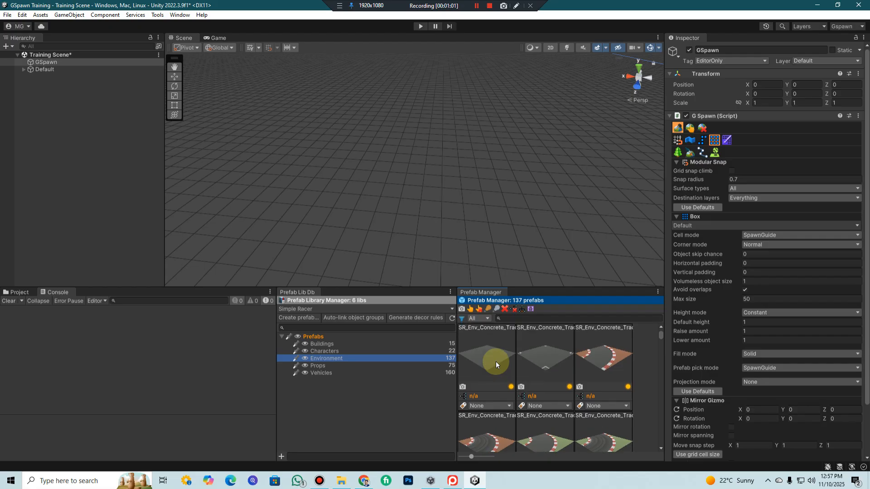
left_click(489, 358)
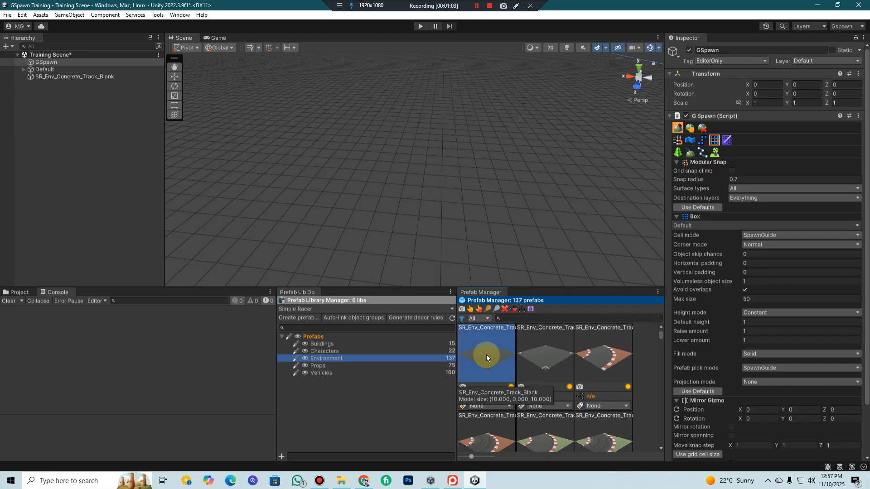
Step: Spawn a rectangular, one-layer area of blank concrete track tiles on the scene grid with the Box tool
scroll(369, 172, "up", 4)
middle_click_drag(428, 139, 485, 125)
scroll(443, 136, "up", 4)
scroll(432, 125, "down", 4, "alt")
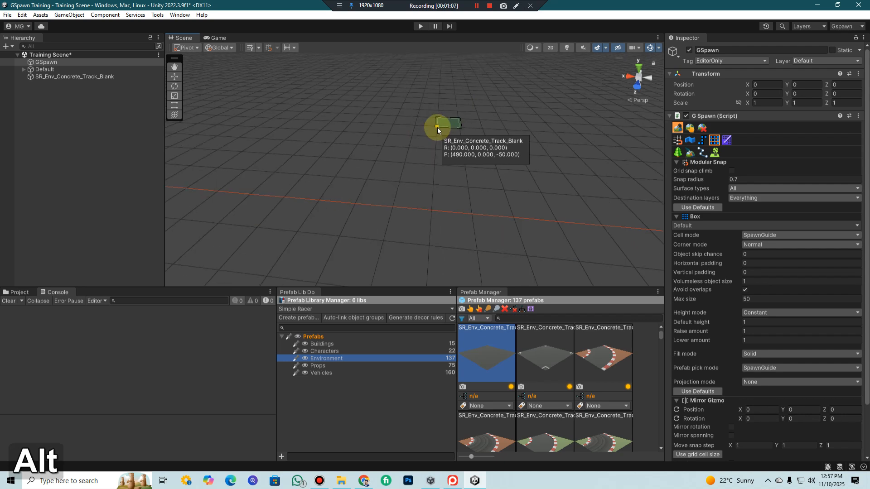
left_click_drag(460, 126, 512, 168)
middle_click_drag(511, 168, 412, 152)
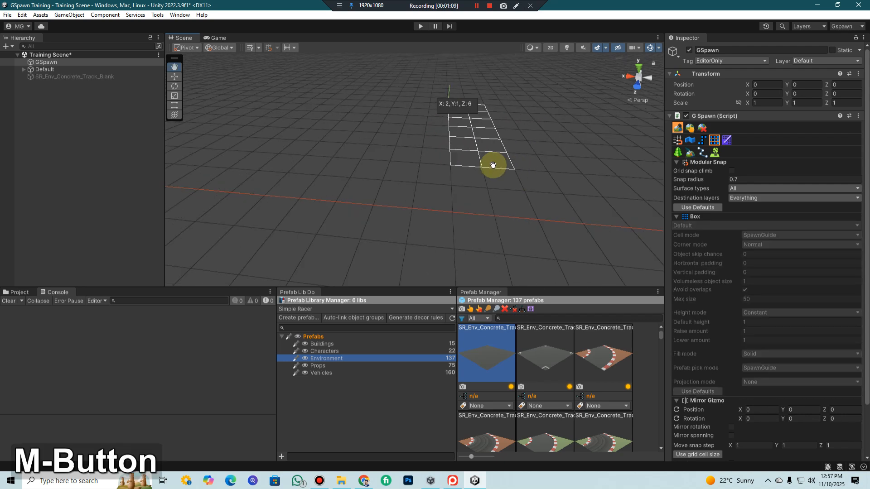
middle_click_drag(520, 167, 380, 160)
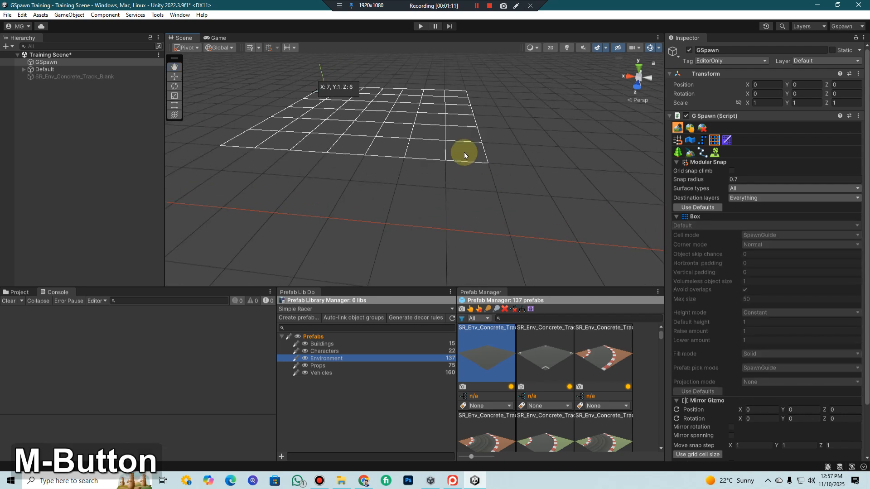
middle_click_drag(570, 221, 521, 200)
left_click(552, 186)
right_click_drag(462, 212, 441, 226)
middle_click_drag(441, 225, 490, 215)
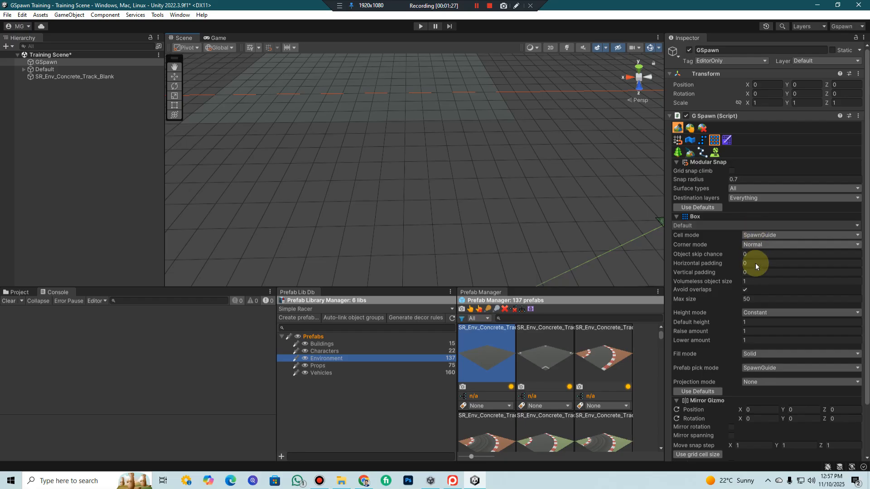
Step: Examine the settings of the Segments, Modular Walls and Modular Snap spawn tools, clearing the console in between
left_click(702, 140)
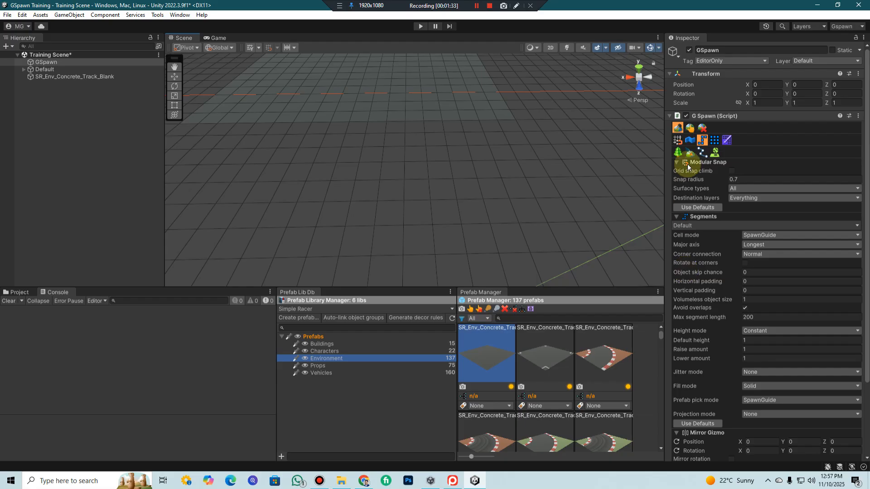
left_click(690, 141)
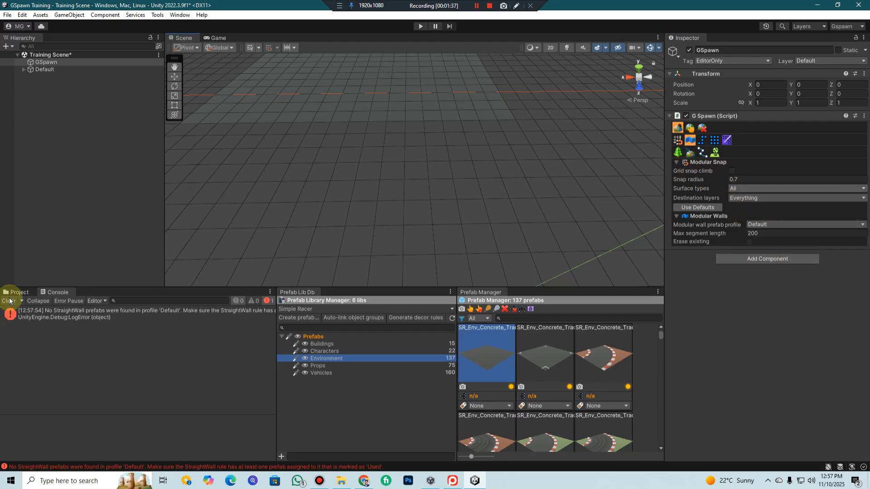
left_click(9, 301)
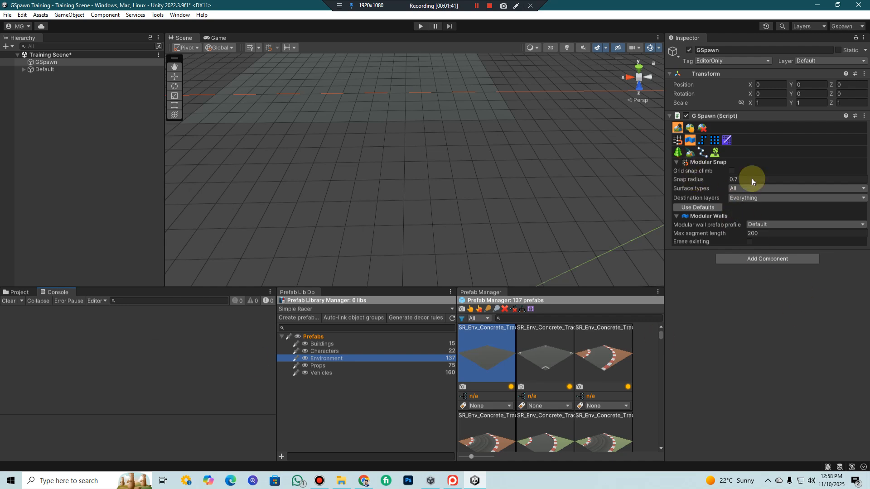
left_click(678, 141)
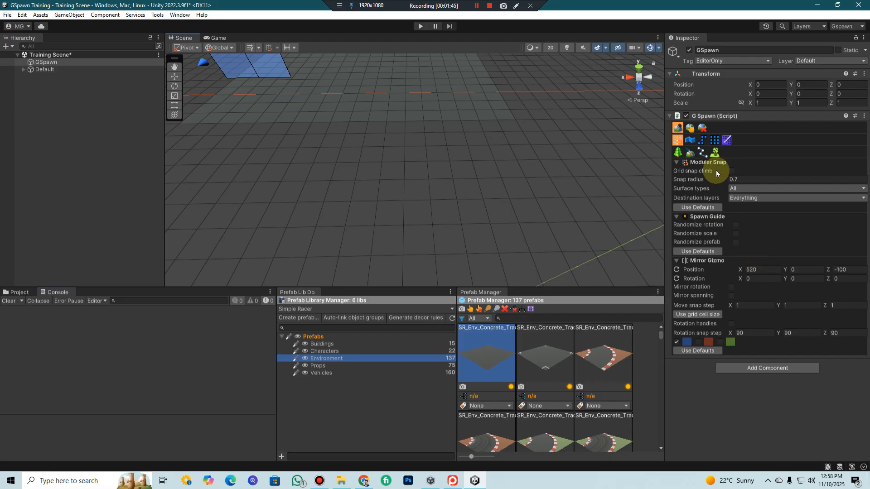
left_click(702, 140)
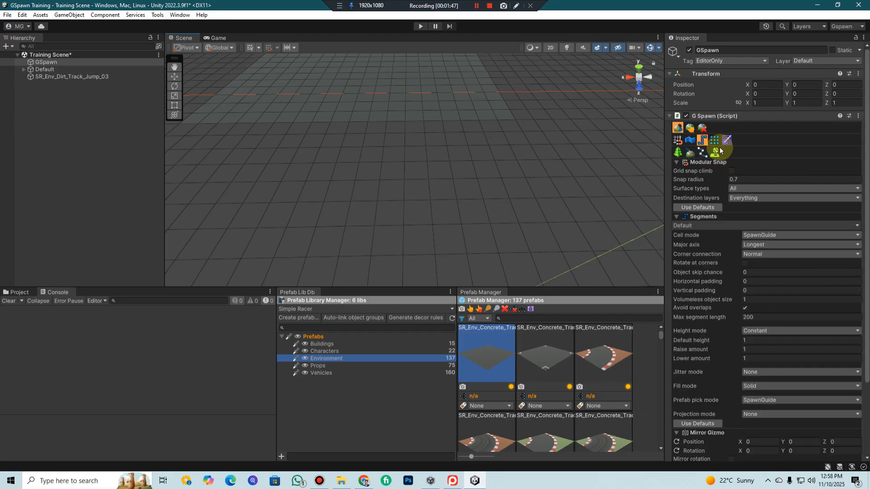
left_click(690, 141)
left_click(677, 141)
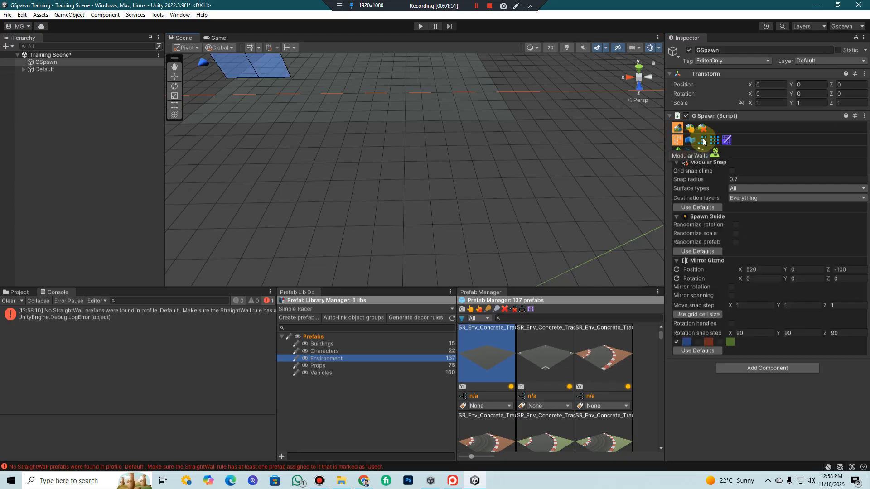
Step: Set the spawn tool back to Box and clear the console
left_click(703, 142)
left_click(715, 140)
middle_click_drag(602, 167, 534, 153)
scroll(534, 156, "up", 5)
left_click(8, 301)
scroll(546, 179, "down", 3)
mouse_move(552, 182)
middle_mouse_down()
mouse_move(527, 182)
mouse_move(531, 175)
mouse_move(548, 189)
middle_mouse_up()
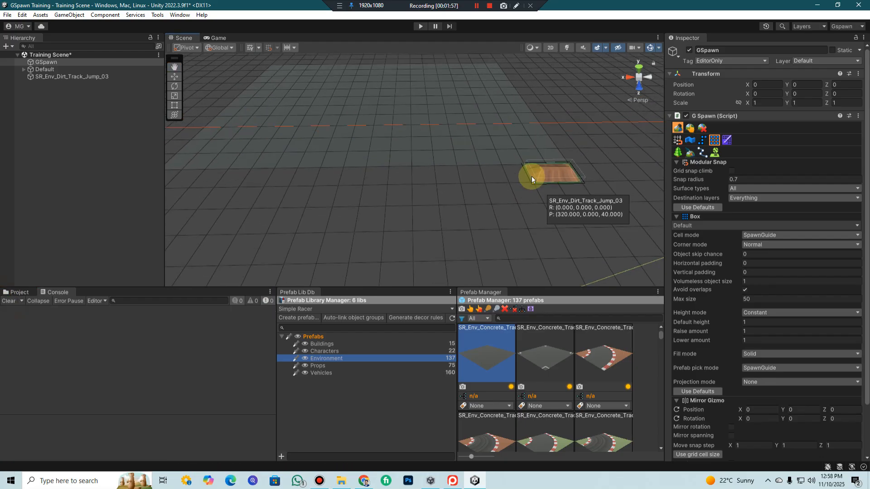
Step: Switch to object selection mode and select one concrete tile at the near edge of the tiled area
left_click(691, 129)
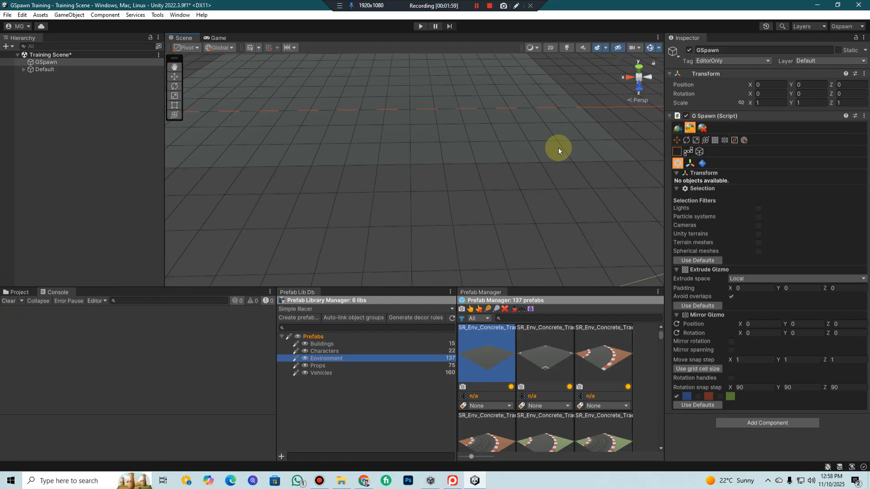
middle_click_drag(600, 143, 538, 169)
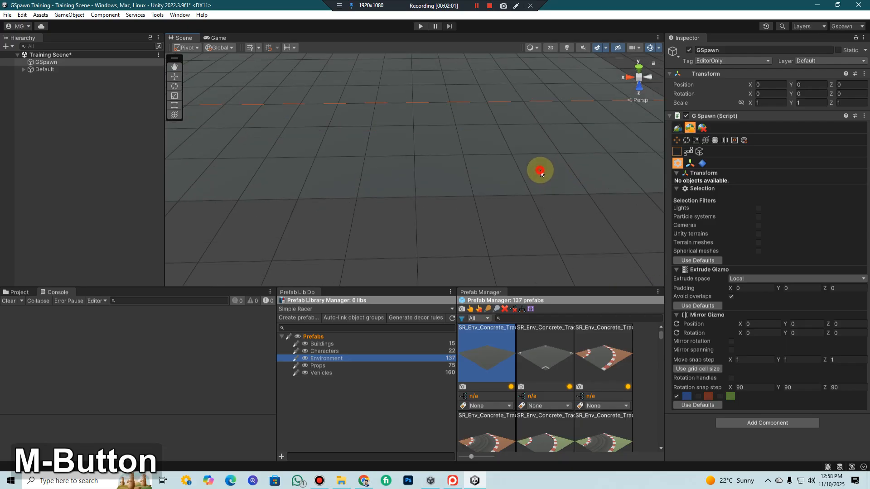
left_click(533, 175)
mouse_move(552, 208)
right_mouse_down()
mouse_move(520, 190)
mouse_move(539, 198)
right_mouse_up()
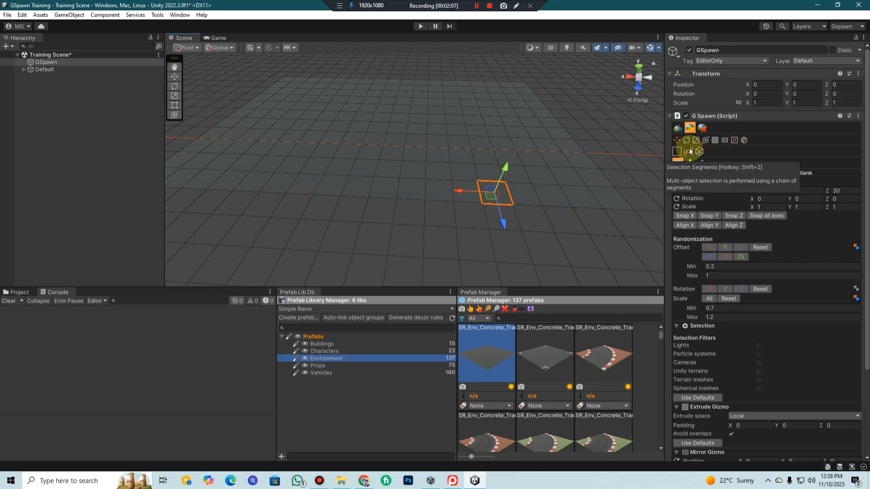
Step: Return to Box spawning and choose the SR_Env_Concrete_Track_Blank prefab again as the spawn guide
left_click(678, 129)
left_click(713, 140)
middle_click_drag(564, 184, 575, 198)
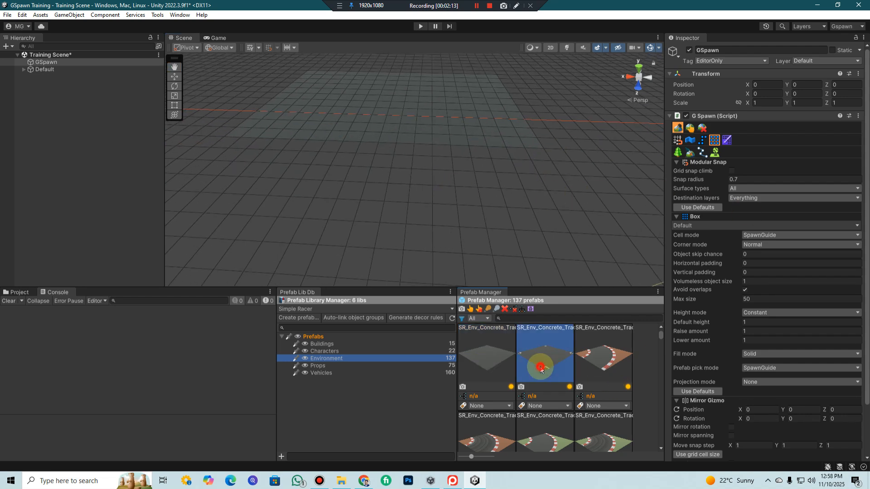
left_click(488, 356)
Step: Spawn a second rectangular area of blank concrete tiles on the empty grid in front of the first one
mouse_move(431, 198)
middle_mouse_down()
mouse_move(415, 171)
mouse_move(424, 190)
middle_mouse_up()
scroll(589, 425, "down", 2)
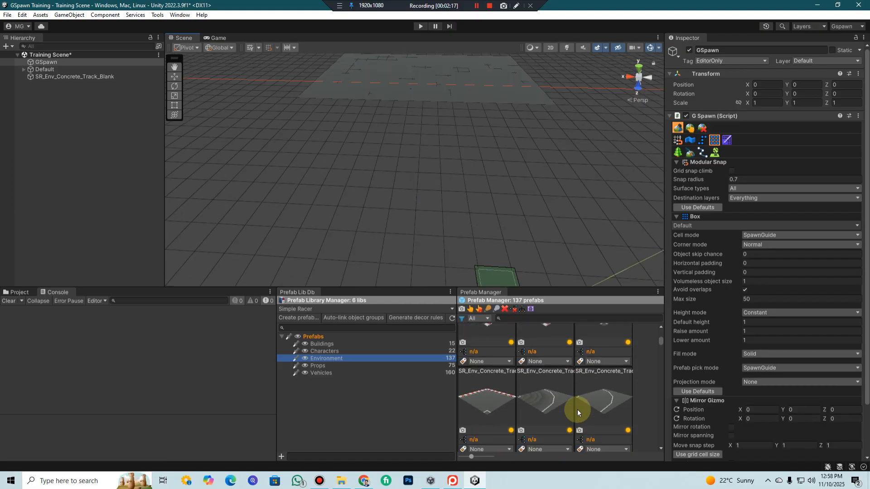
left_click_drag(332, 143, 561, 238)
middle_click_drag(502, 187, 511, 277)
scroll(562, 409, "down", 1)
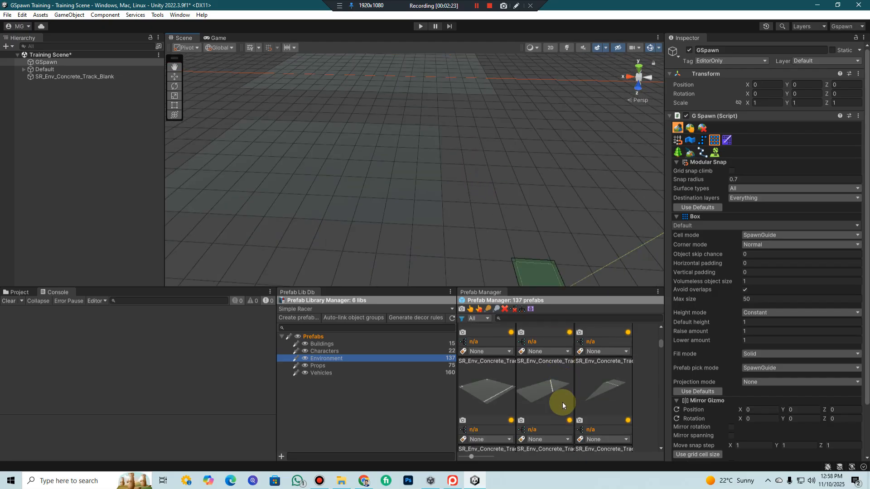
Step: Choose the white SR_Prop_Barrier_Tires_02 prefab from the Props library as the spawn guide
scroll(544, 389, "up", 3)
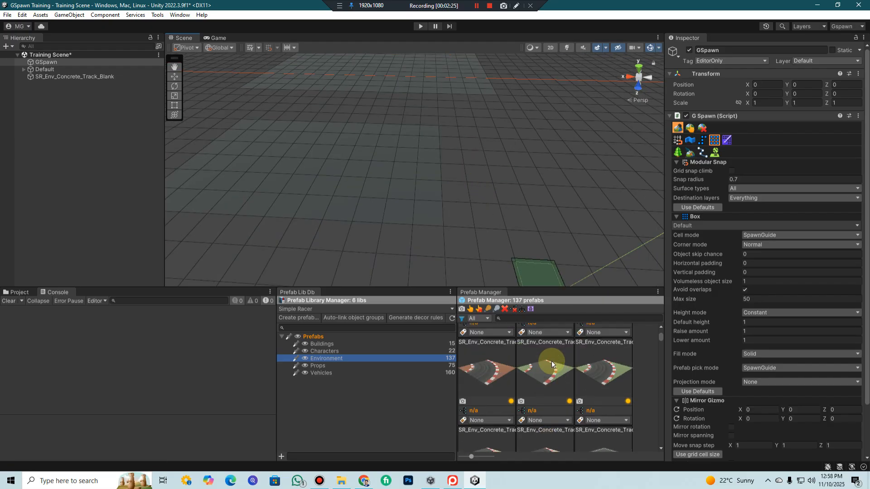
scroll(550, 360, "down", 5)
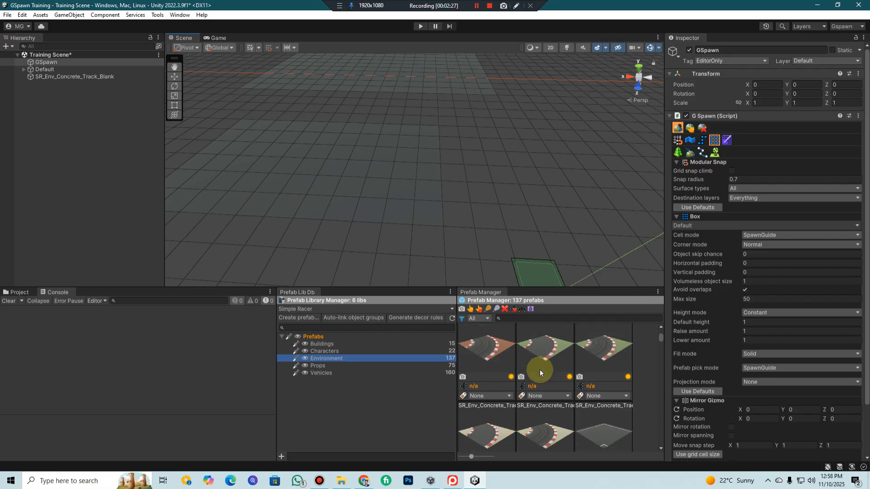
left_click(322, 367)
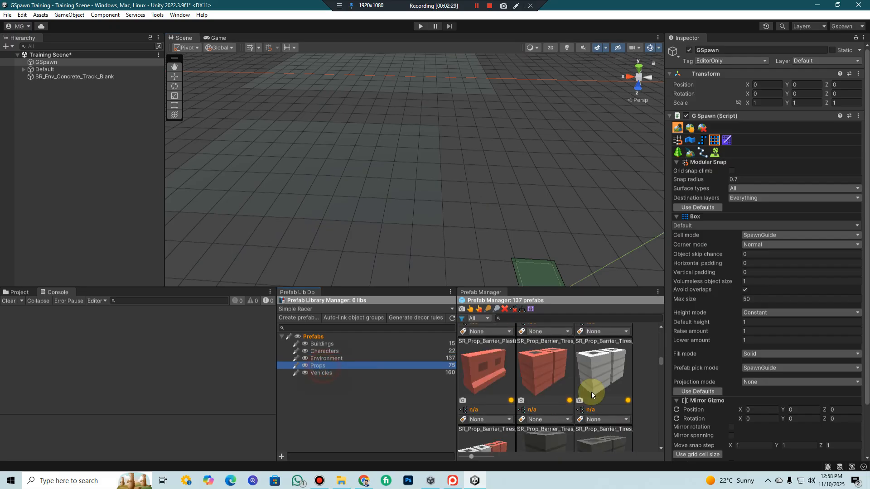
left_click(605, 368)
Step: Rotate the tire barrier guide to 270 degrees about X and box-spawn a block of about 4 by 7 cells on the empty grid
middle_click_drag(536, 246, 514, 241)
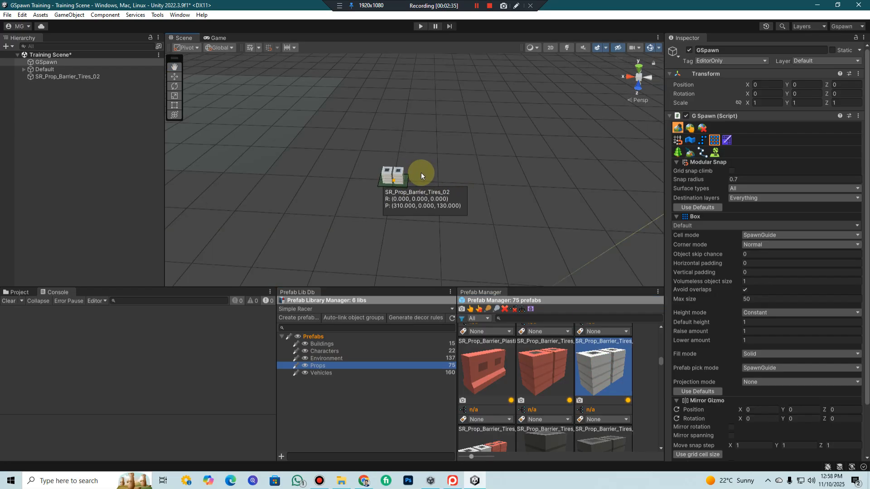
key("x")
key("x")
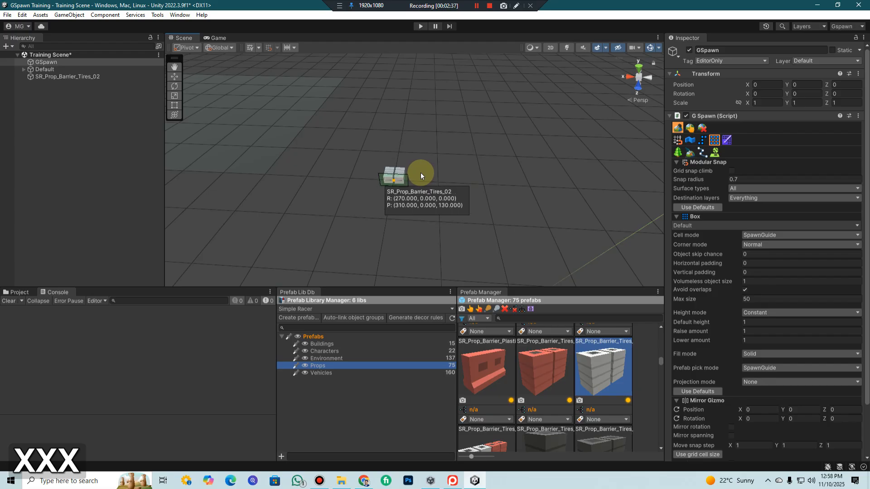
left_click_drag(420, 173, 471, 134)
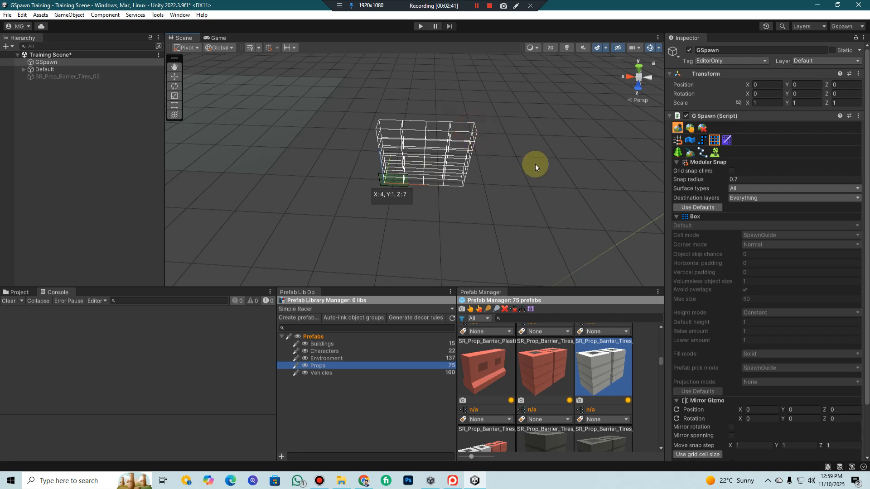
mouse_move(537, 159)
left_mouse_down("alt")
mouse_move(528, 218)
mouse_move(549, 155)
mouse_move(538, 167)
left_mouse_up("alt")
right_click_drag(396, 186, 408, 200)
middle_click_drag(408, 176, 474, 207)
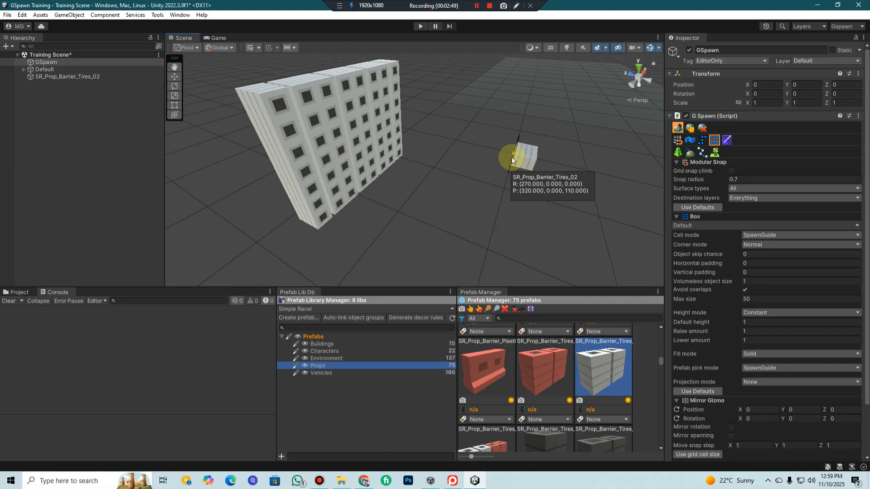
Step: Reset the tire barrier guide's rotation to zero
scroll(518, 181, "down", 5)
scroll(515, 182, "up", 10)
scroll(512, 183, "down", 8)
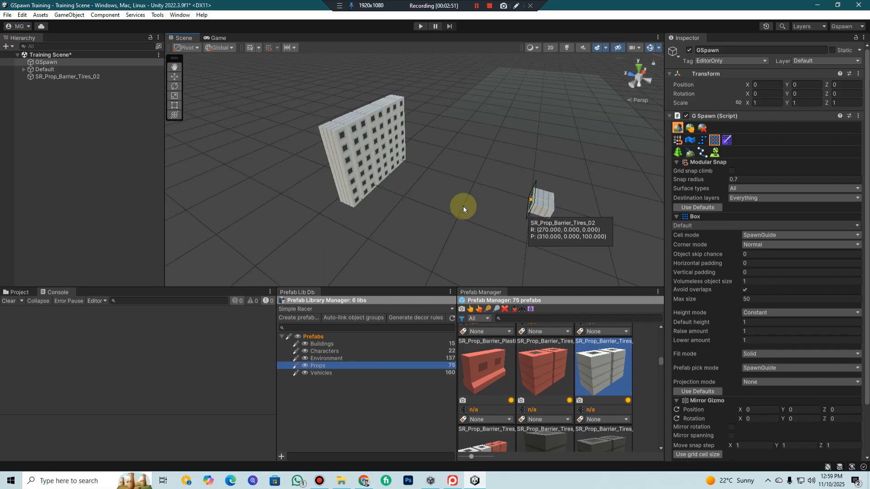
right_click_drag(479, 206, 564, 203)
scroll(560, 192, "down", 2)
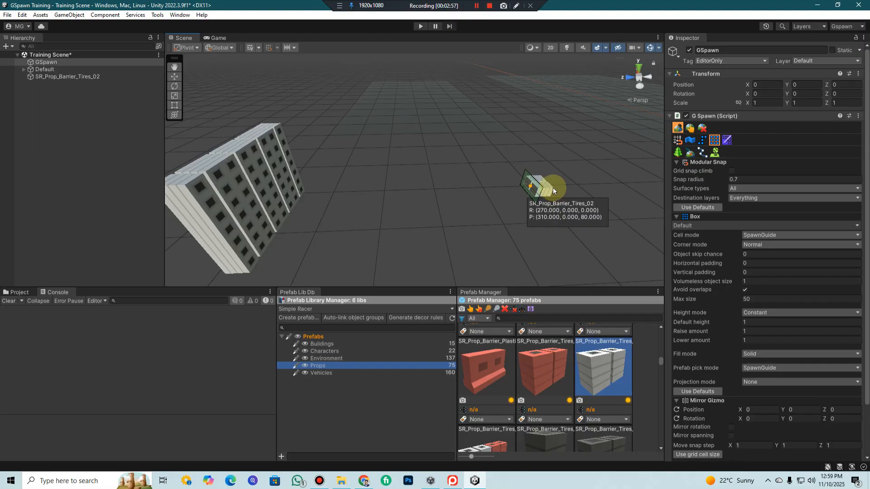
key("i")
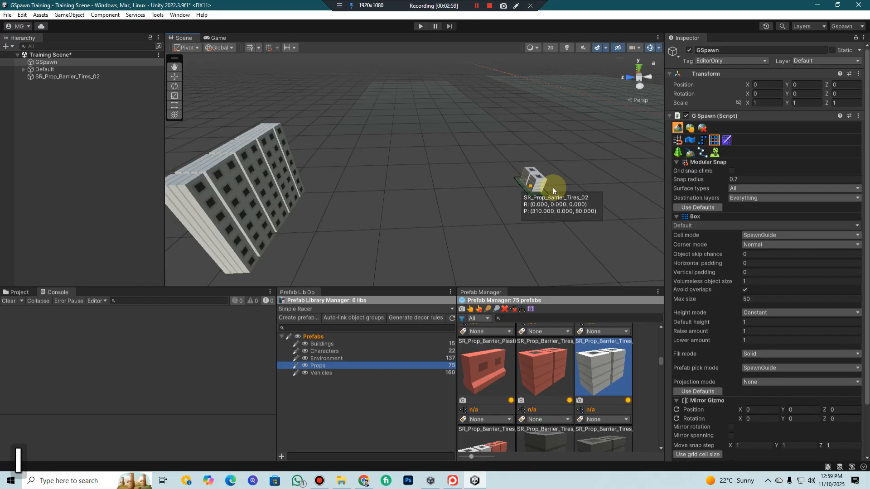
Step: Box-spawn a flat rectangular area of upright tire barriers on the empty grid away from the first block
middle_click_drag(537, 182, 524, 190)
scroll(525, 189, "up", 6)
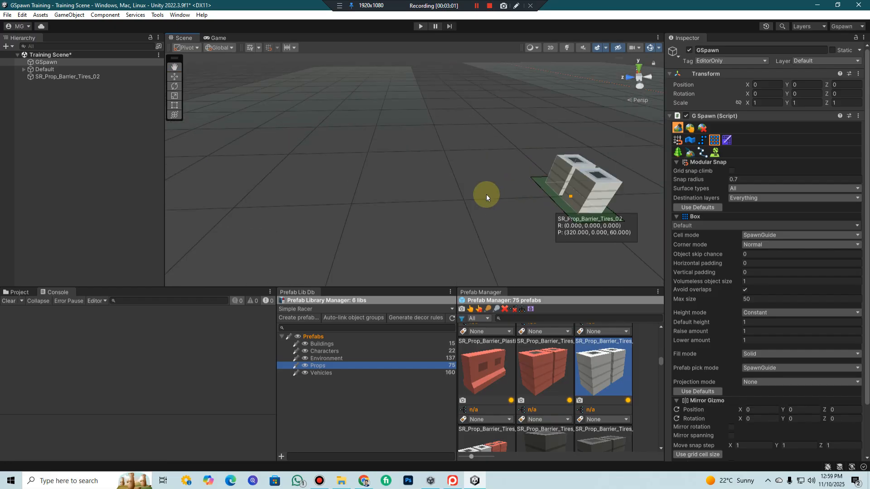
scroll(477, 186, "down", 8)
scroll(476, 186, "down", 5)
middle_click_drag(526, 199, 630, 231)
right_click_drag(453, 186, 605, 200)
scroll(429, 230, "up", 5)
scroll(430, 233, "up", 3)
middle_click_drag(610, 209, 542, 191)
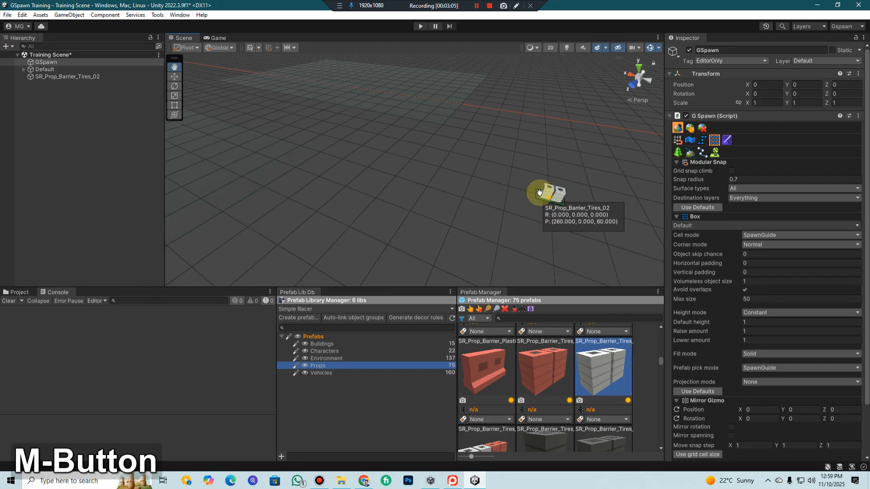
scroll(539, 189, "up", 4)
scroll(454, 181, "down", 4)
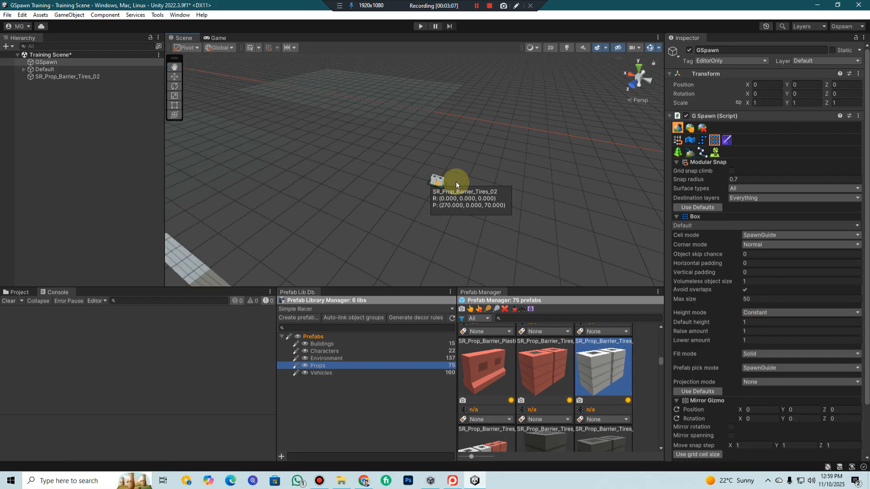
scroll(454, 178, "up", 2)
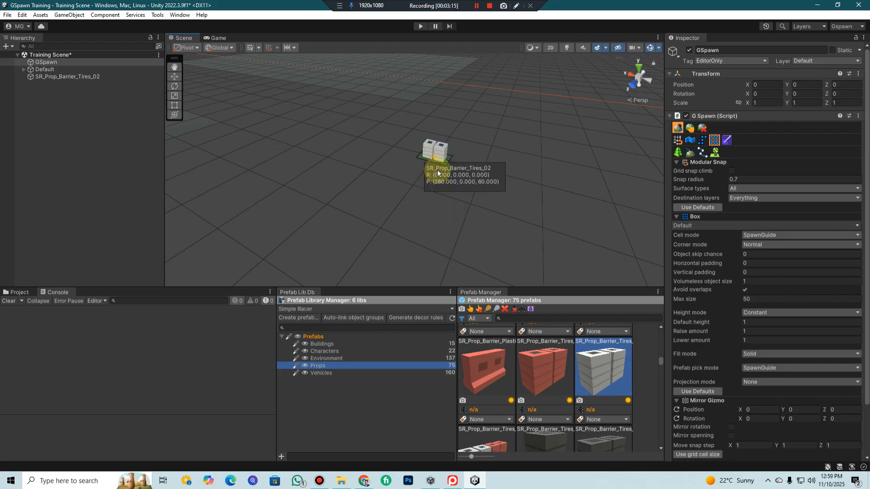
left_click_drag(476, 159, 606, 128)
middle_click_drag(554, 196, 501, 184)
scroll(519, 190, "up", 5)
scroll(501, 185, "down", 10)
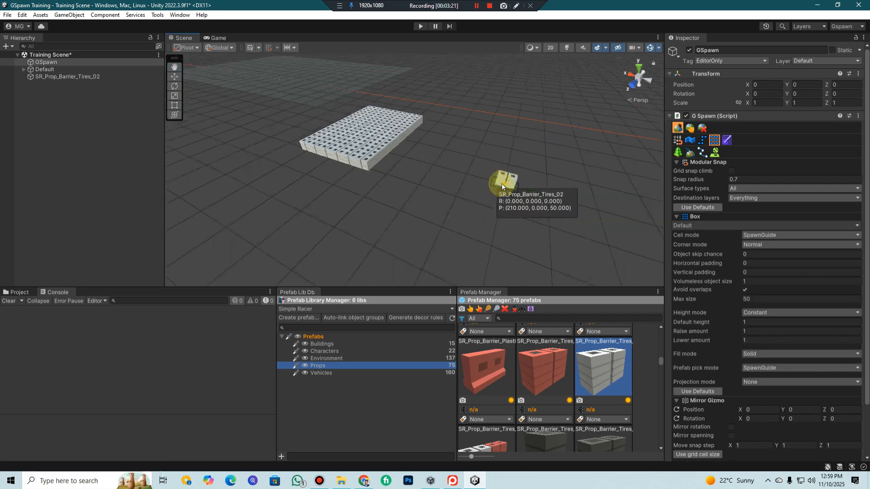
Step: Try the tire barrier guide at a 90-degree rotation about X and reset its rotation
key("x")
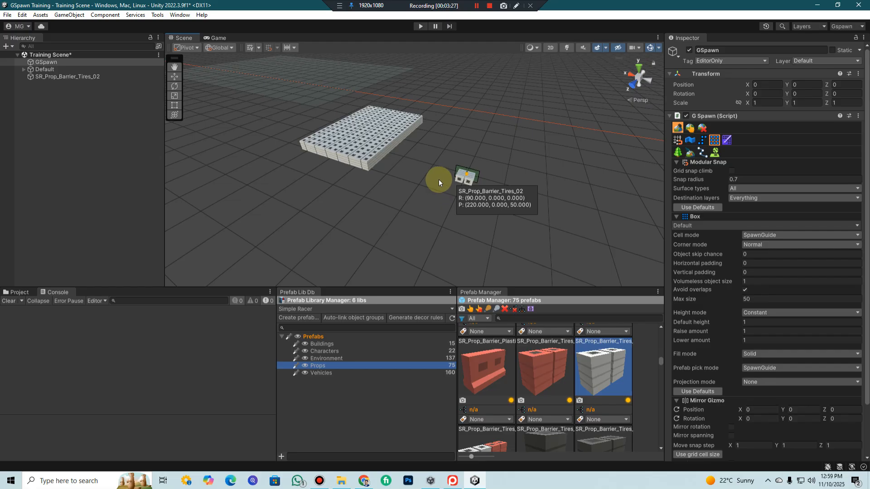
key("a")
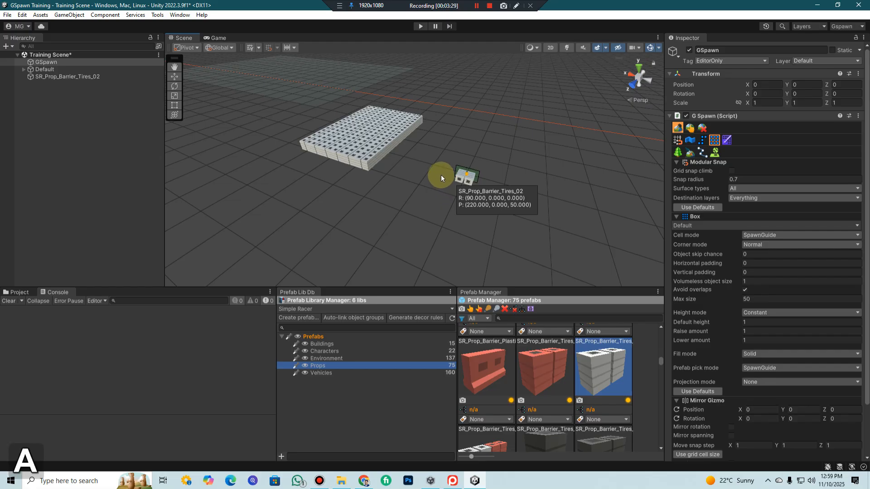
key("f")
key("f")
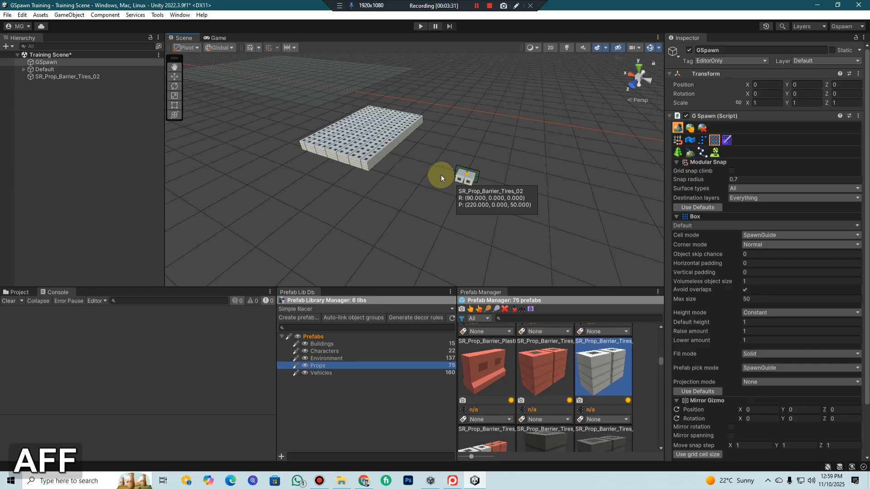
key("a")
key("f")
key("a")
key("f")
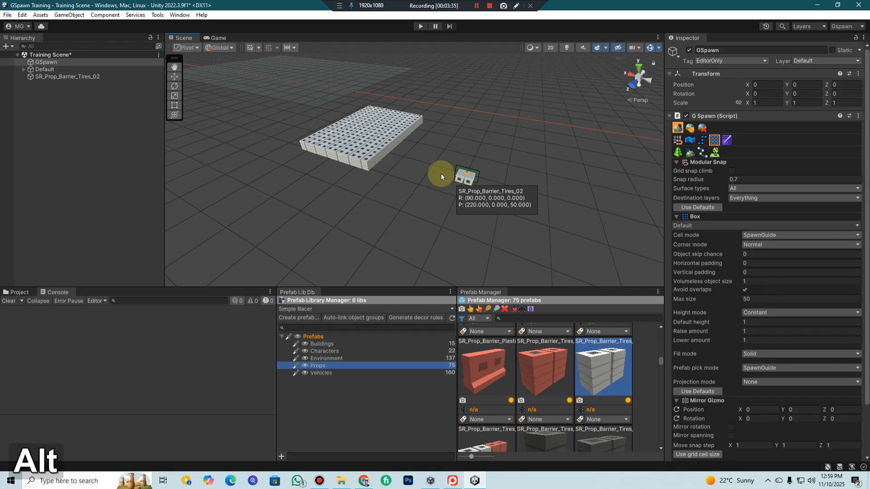
key("alt+f")
key("Escape")
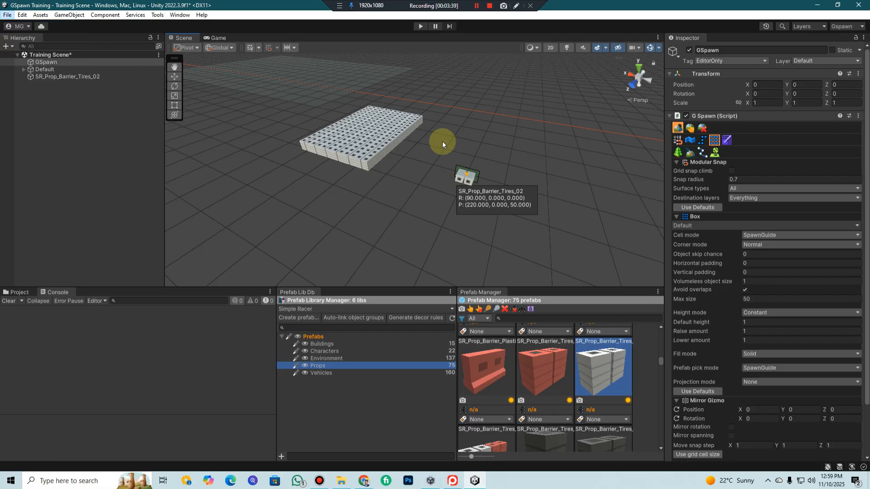
key("ctrl+f")
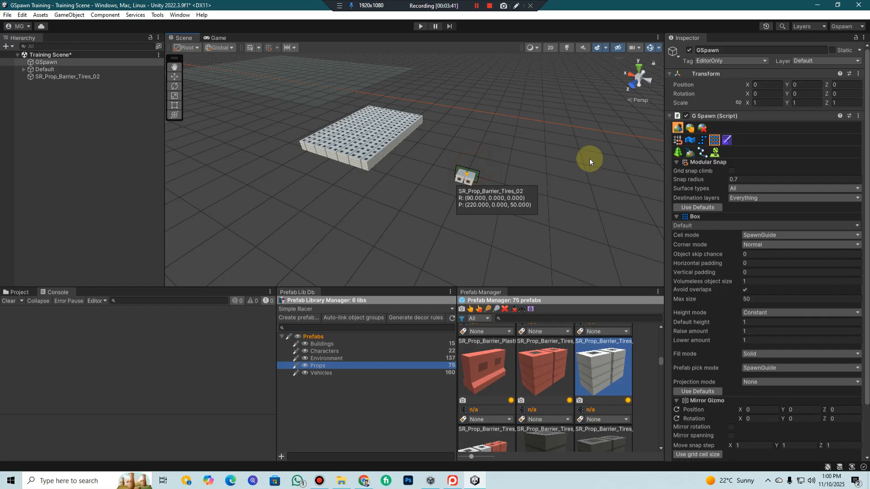
left_click(477, 166)
scroll(498, 191, "down", 3)
key("Escape")
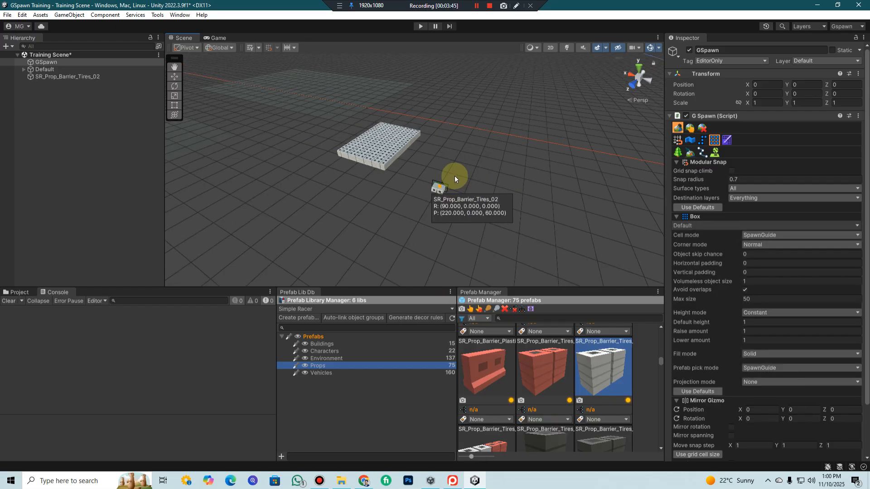
key("shift+f")
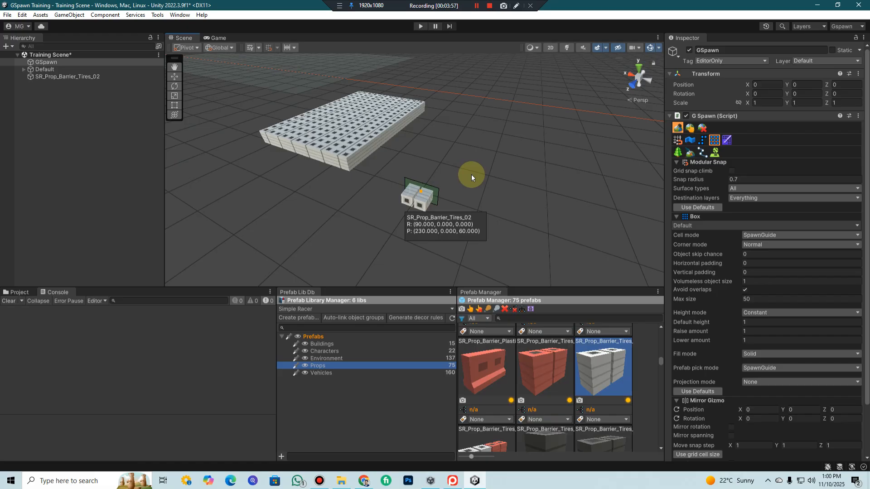
scroll(472, 154, "down", 2)
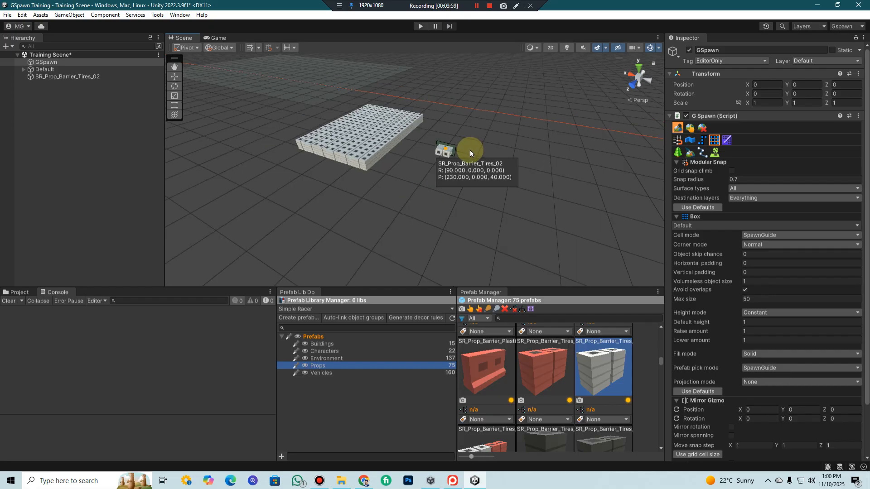
key("i")
Step: Examine the near edge and surface of the flat tire barrier block up close
scroll(521, 198, "up", 3)
mouse_move(521, 202)
middle_mouse_down()
mouse_move(542, 199)
mouse_move(529, 197)
middle_mouse_up()
right_click_drag(498, 206, 514, 212)
scroll(487, 199, "up", 5)
scroll(483, 195, "down", 6)
scroll(484, 197, "up", 3)
middle_click_drag(484, 197, 479, 167)
scroll(492, 198, "up", 4)
scroll(491, 191, "down", 6)
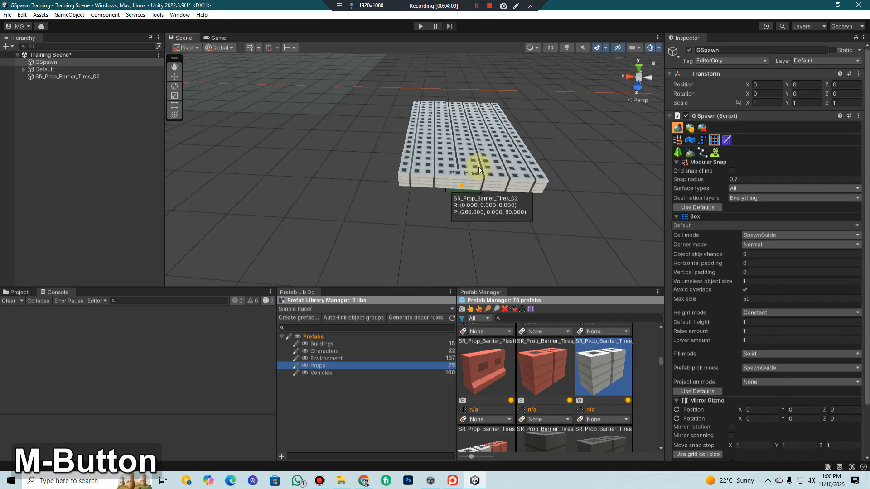
left_click(470, 171)
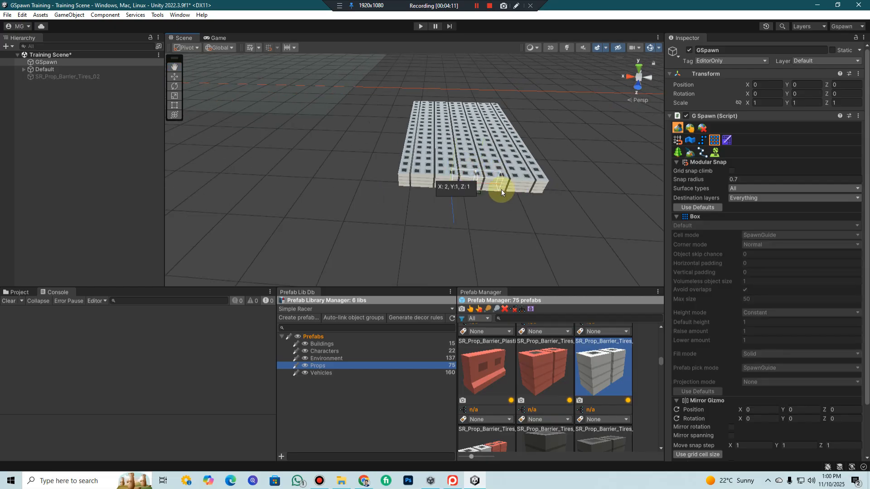
key("Escape")
scroll(492, 187, "up", 5)
mouse_move(494, 186)
middle_mouse_down()
mouse_move(502, 180)
mouse_move(494, 193)
middle_mouse_up()
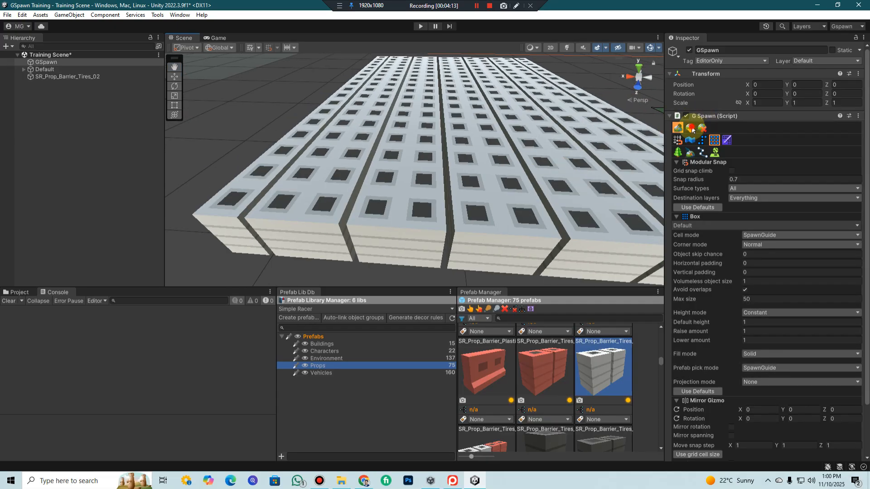
Step: Switch to object selection with the rectangle selection shape and select one tire barrier in the middle of the block's near edge
left_click(690, 129)
scroll(546, 213, "down", 5)
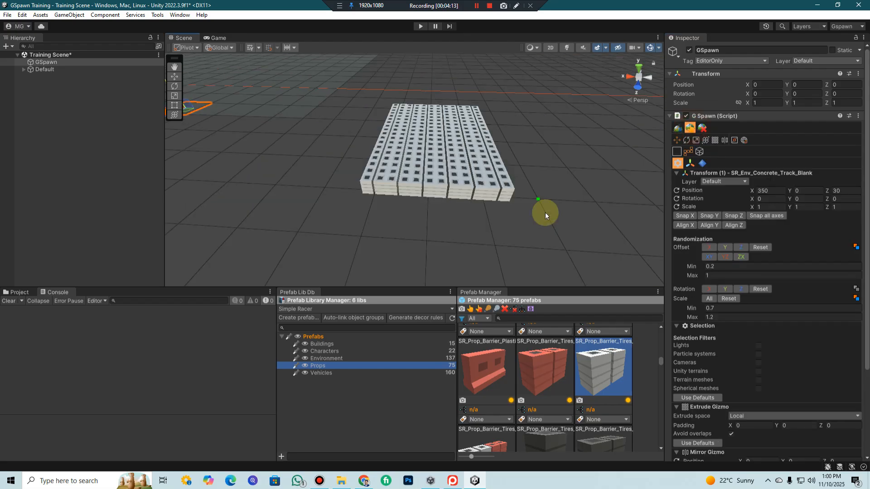
left_click(677, 152)
left_click(426, 188)
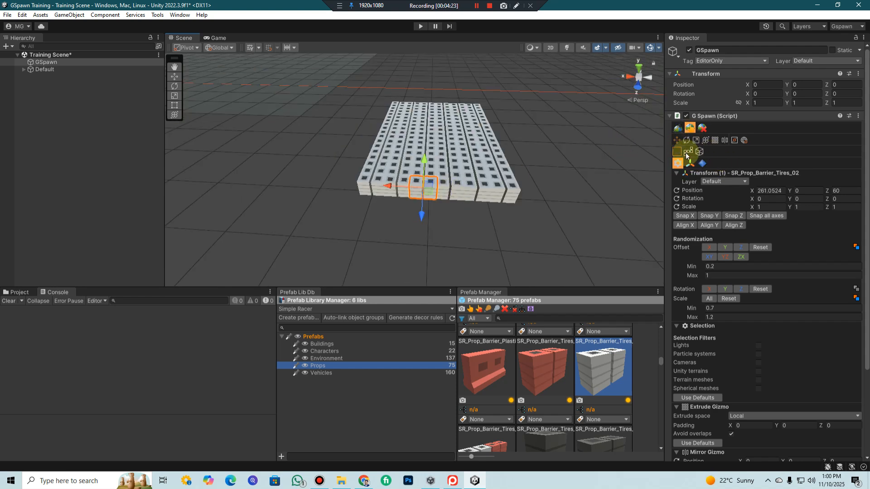
Step: Select the tire barrier at the block's near corner and extend the selection to all similar tire barriers in the scene
scroll(424, 174, "up", 5)
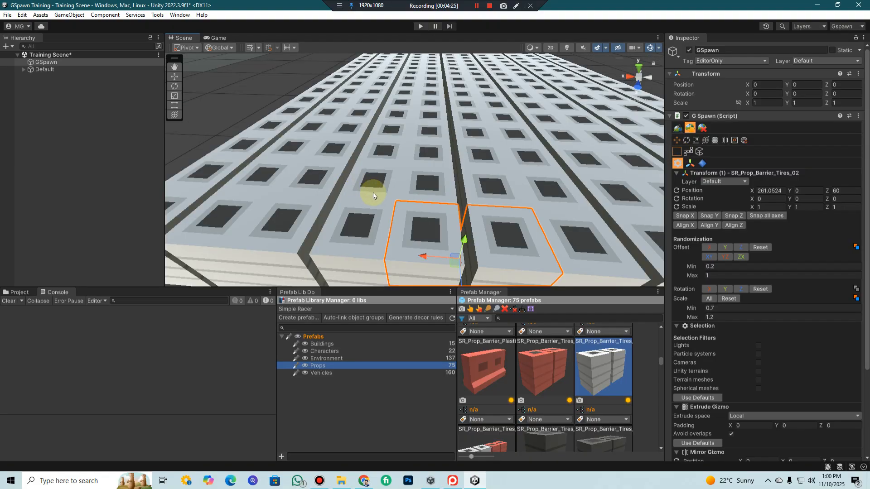
scroll(363, 187, "down", 5)
left_click(362, 186)
scroll(413, 204, "up", 5)
scroll(419, 205, "down", 5)
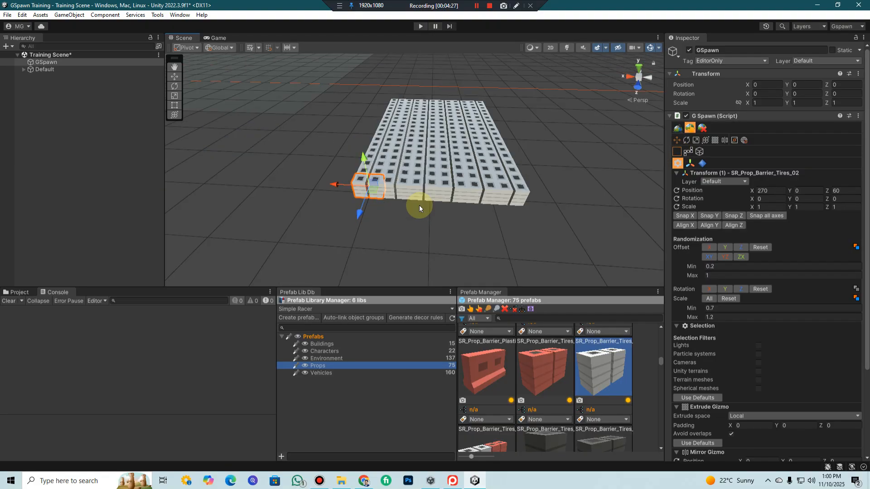
key("shift+a")
scroll(420, 208, "down", 3)
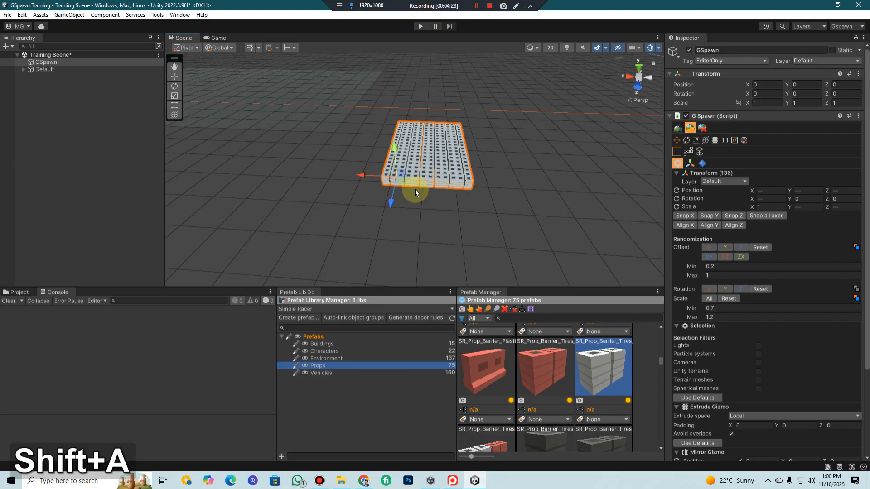
scroll(415, 189, "down", 3)
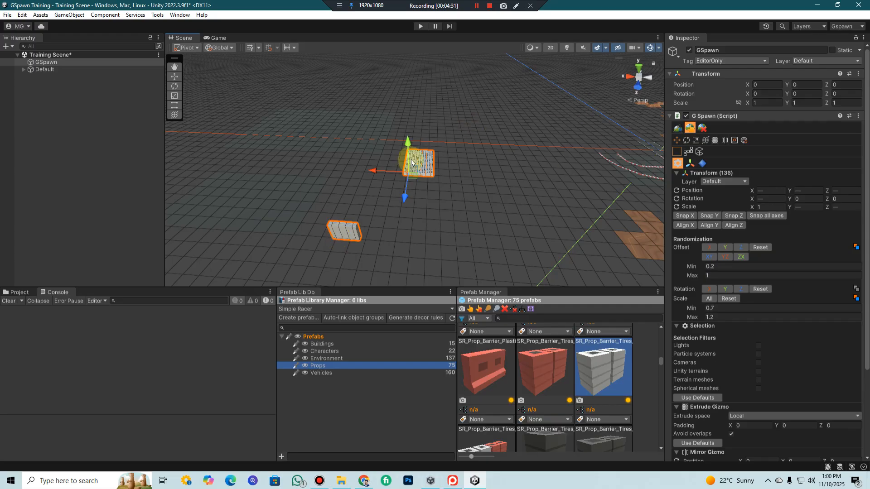
scroll(439, 183, "up", 3)
scroll(439, 184, "down", 1)
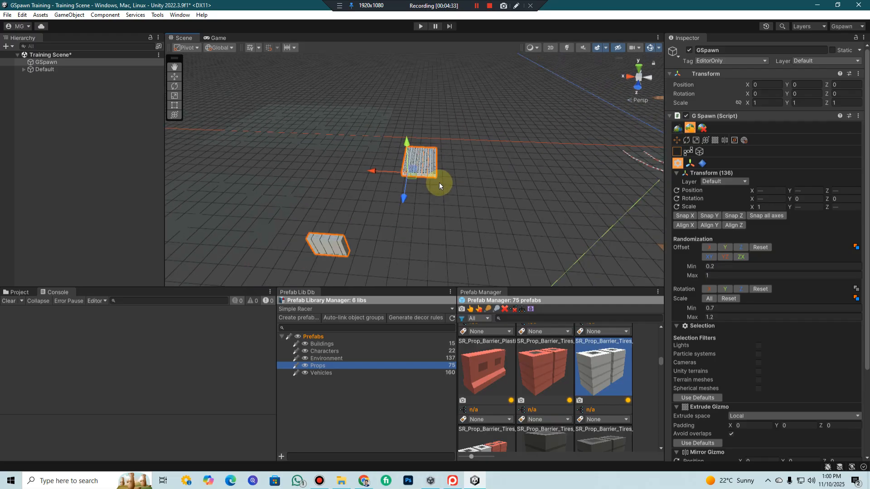
Step: Return to Box spawning with the SR_Prop_Barrier_Plastic_02 prefab and spawn a rectangular area of red barriers on the empty grid
left_click(678, 128)
middle_click_drag(431, 187, 508, 370)
left_click(484, 365)
middle_click_drag(476, 192, 467, 168)
left_click_drag(467, 169, 519, 186)
middle_click_drag(519, 185, 542, 210)
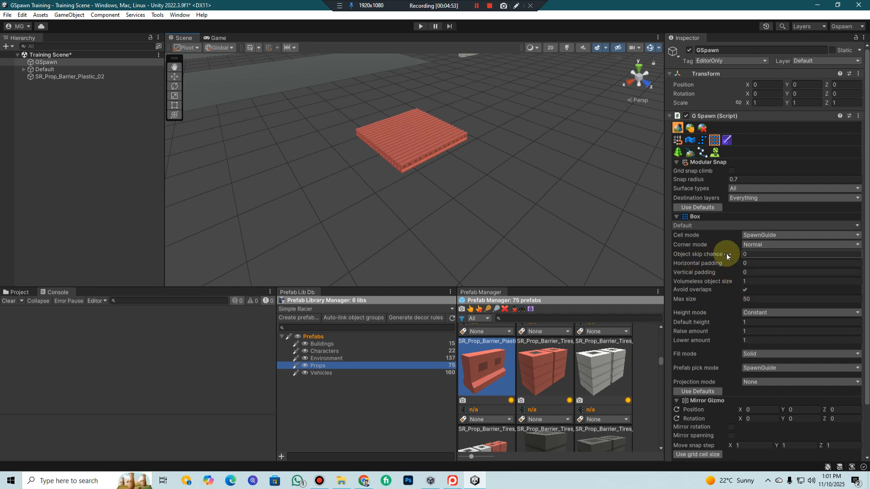
Step: Set the object skip chance to 0.1 and spawn a second rectangular area of red barriers beside the first one
mouse_move(727, 254)
left_click(756, 254)
type("0.")
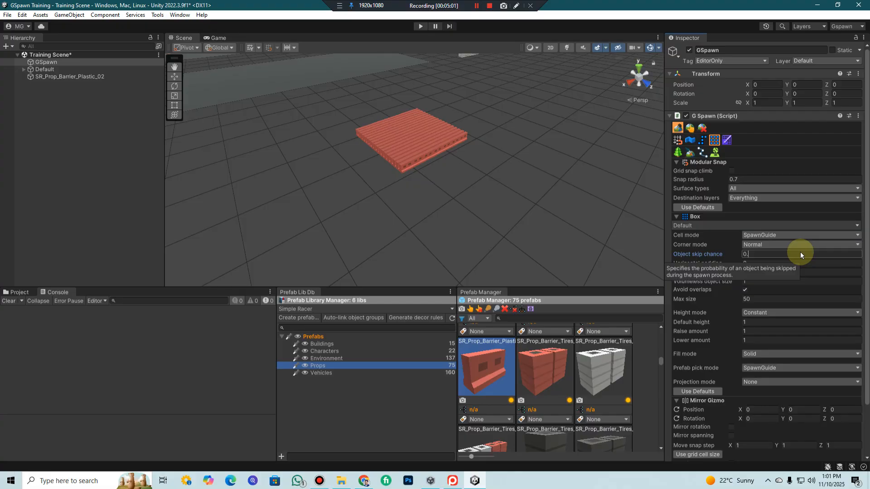
type("1")
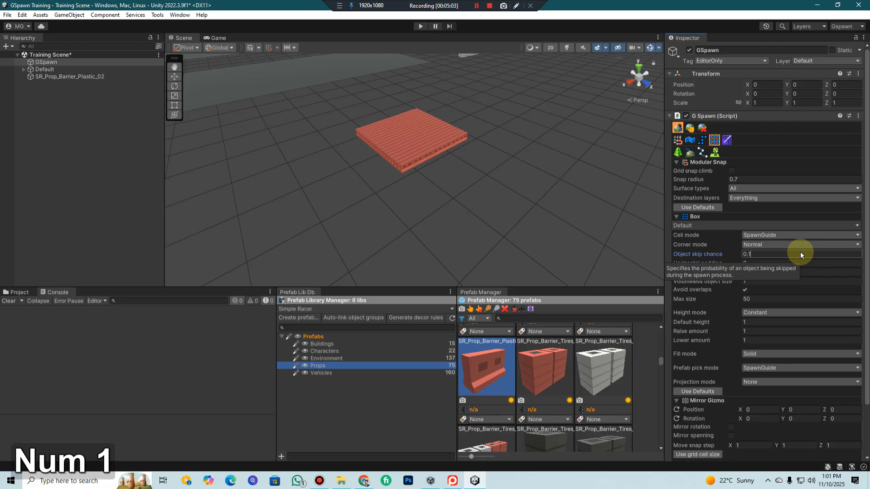
key("Return")
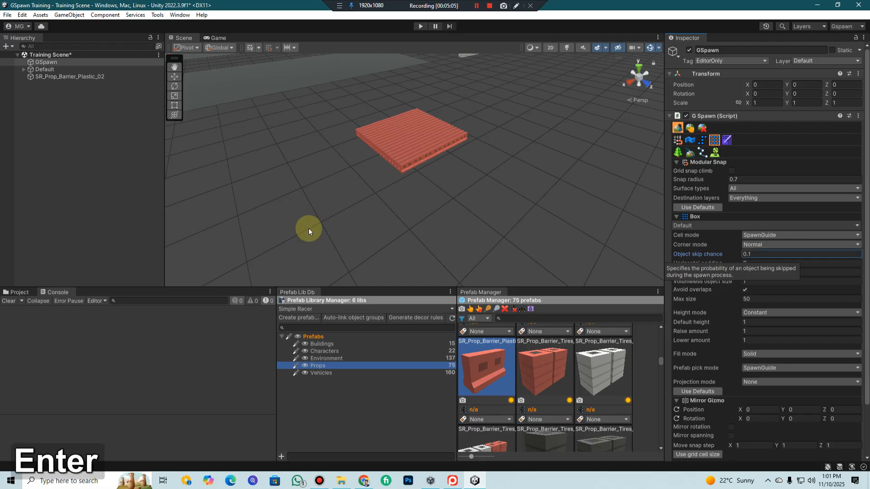
left_click_drag(443, 207, 589, 219)
mouse_move(558, 230)
middle_mouse_down()
mouse_move(544, 223)
mouse_move(551, 226)
middle_mouse_up()
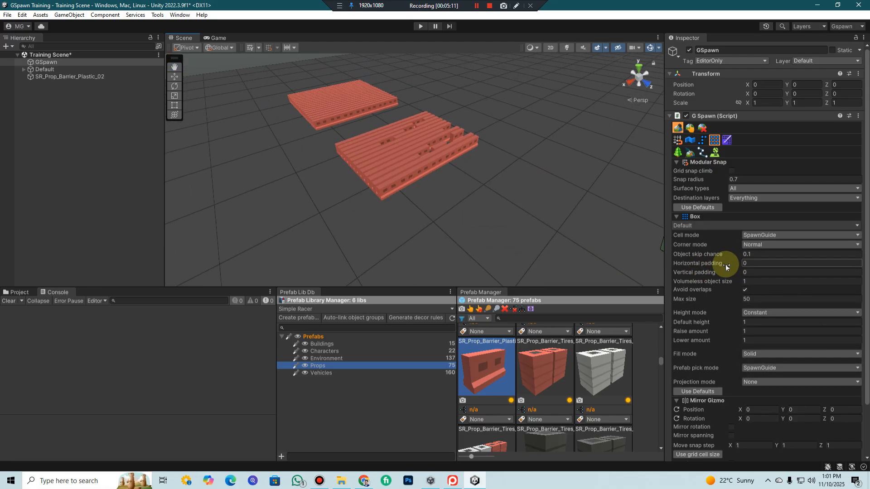
Step: Set the horizontal padding to 1 and spawn another rectangular area of red barriers beside the second block
left_click_drag(720, 263, 730, 265)
type("1")
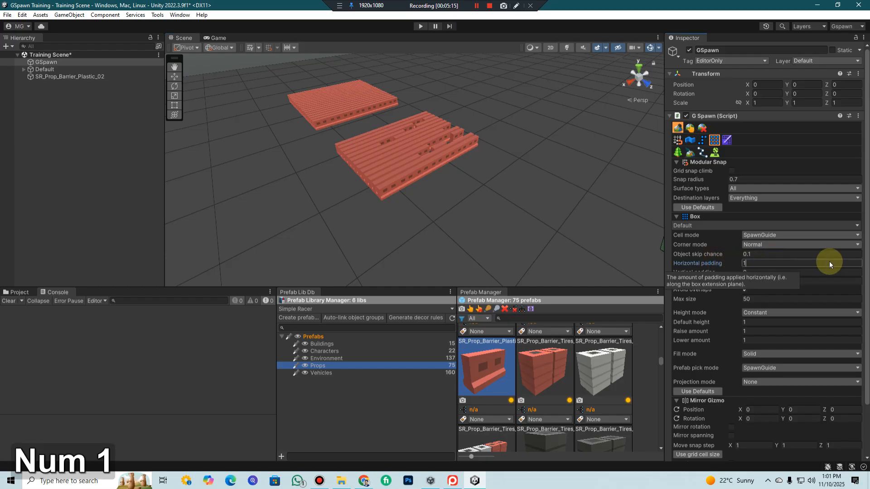
key("Return")
left_click_drag(471, 188, 614, 209)
middle_click_drag(609, 208, 586, 192)
left_click(586, 192)
Step: Examine the spacing between the barriers in the padded area and compare it with the two denser blocks
middle_click_drag(592, 232, 592, 234)
right_click_drag(587, 204, 630, 222)
scroll(597, 198, "up", 4)
mouse_move(596, 198)
middle_mouse_down()
mouse_move(587, 195)
mouse_move(610, 202)
middle_mouse_up()
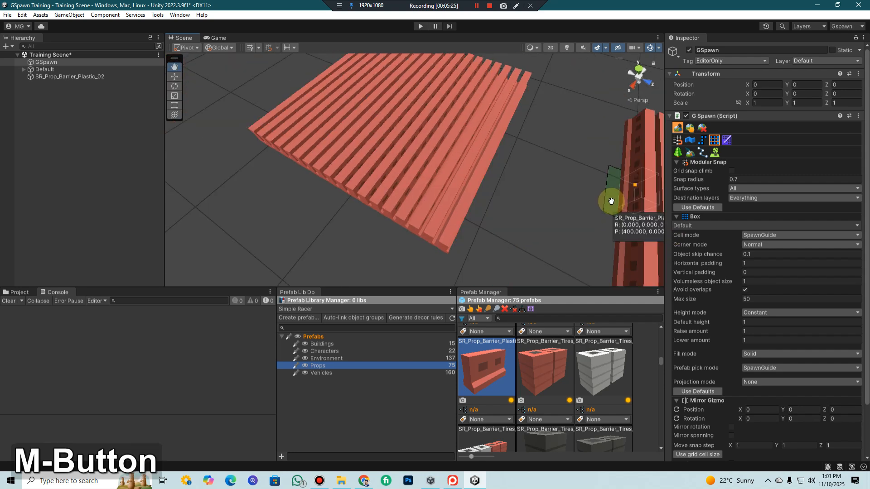
scroll(626, 211, "up", 4)
scroll(721, 271, "down", 1)
scroll(501, 136, "down", 8)
scroll(502, 144, "up", 7)
scroll(500, 143, "down", 5)
right_click_drag(494, 133, 470, 123)
middle_click_drag(470, 124, 481, 157)
middle_click_drag(541, 159, 522, 148)
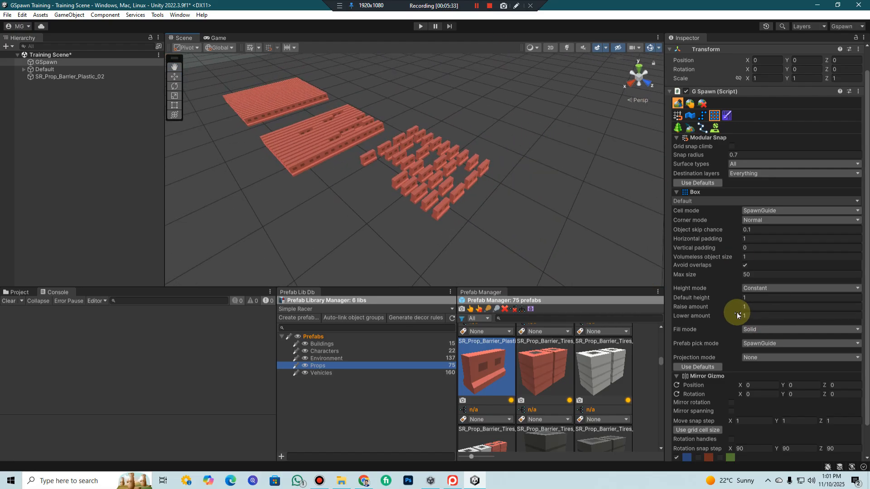
Step: Set the vertical padding to 1 and spawn a fourth area of red barriers on the empty grid beyond the padded one
left_click(748, 249)
type("1")
key("Return")
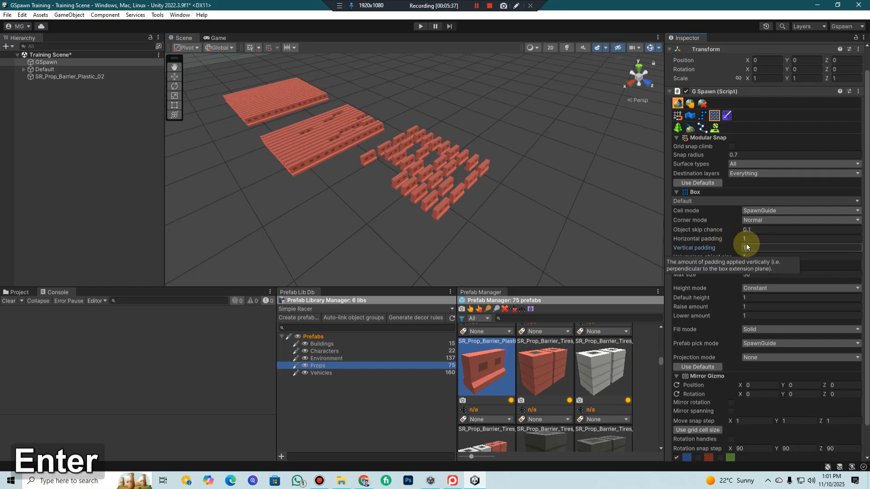
left_click(628, 148)
middle_click_drag(644, 267, 558, 213)
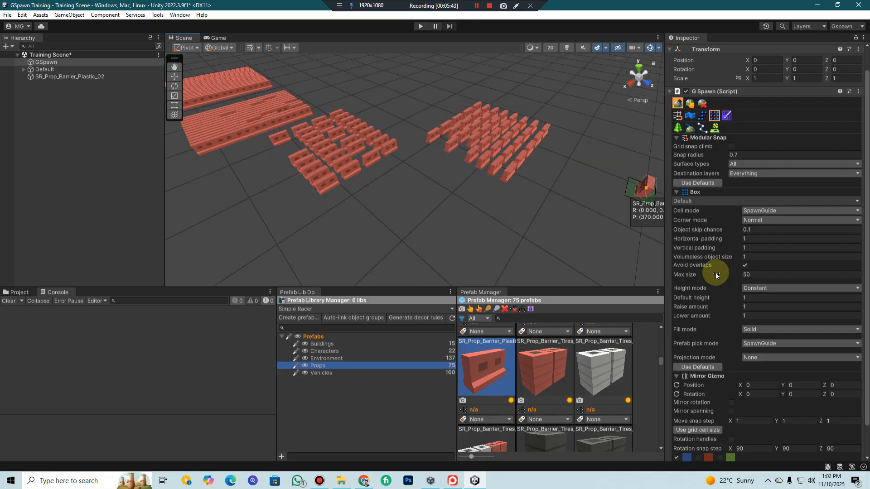
Step: With Avoid overlaps enabled, spawn a rectangular area of red barriers across and around the white tire barrier block
left_click(745, 266)
middle_click_drag(314, 169, 423, 142)
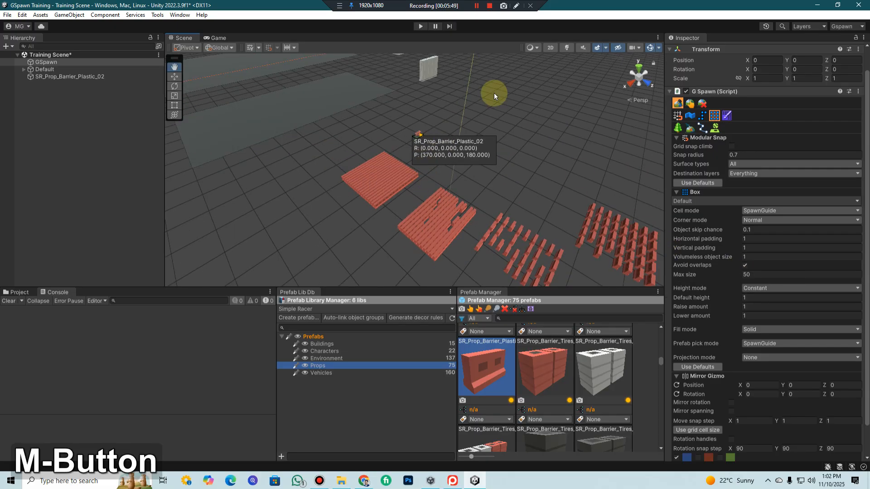
scroll(494, 94, "up", 6)
middle_click_drag(497, 111, 499, 132)
scroll(453, 159, "down", 5)
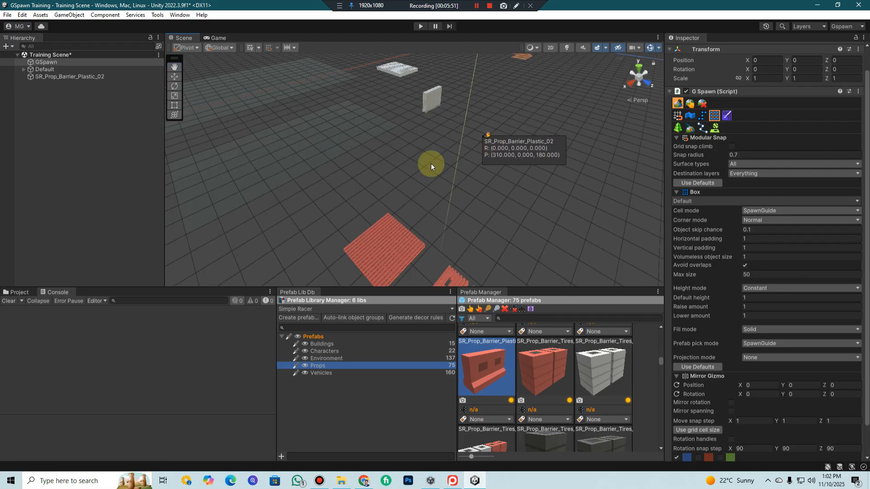
middle_click_drag(435, 111, 369, 145)
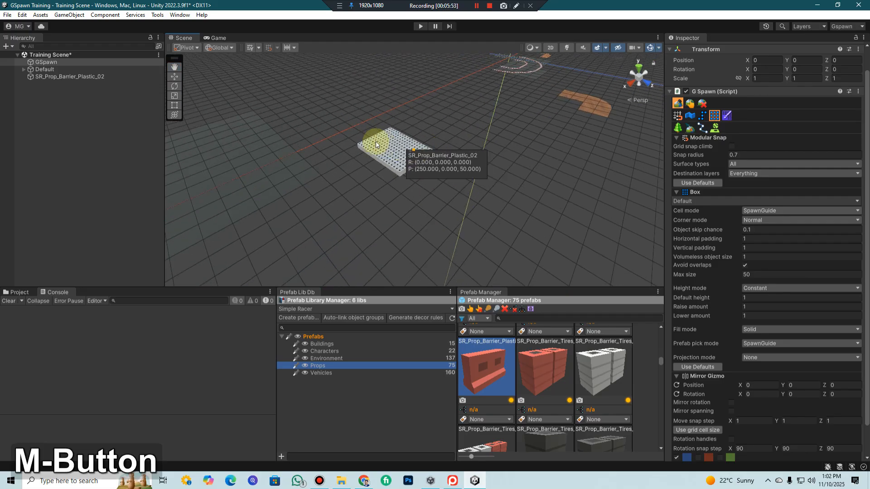
scroll(349, 136, "up", 2)
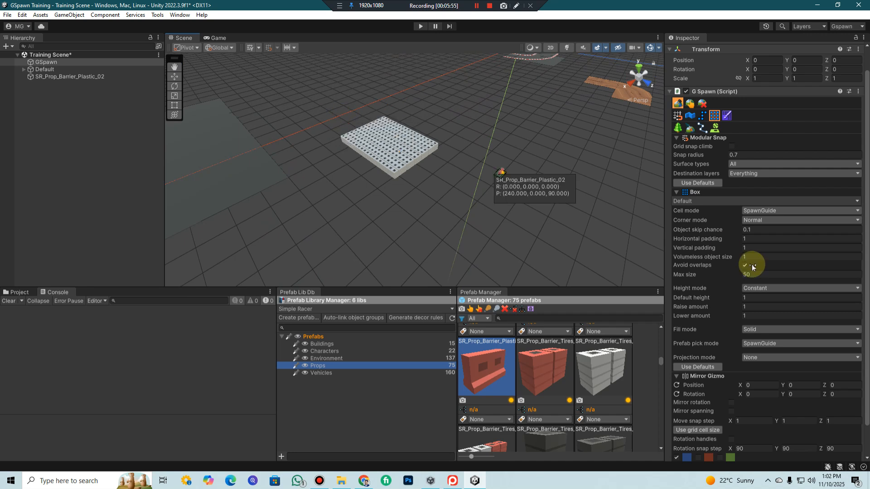
left_click(326, 123)
left_click(483, 151)
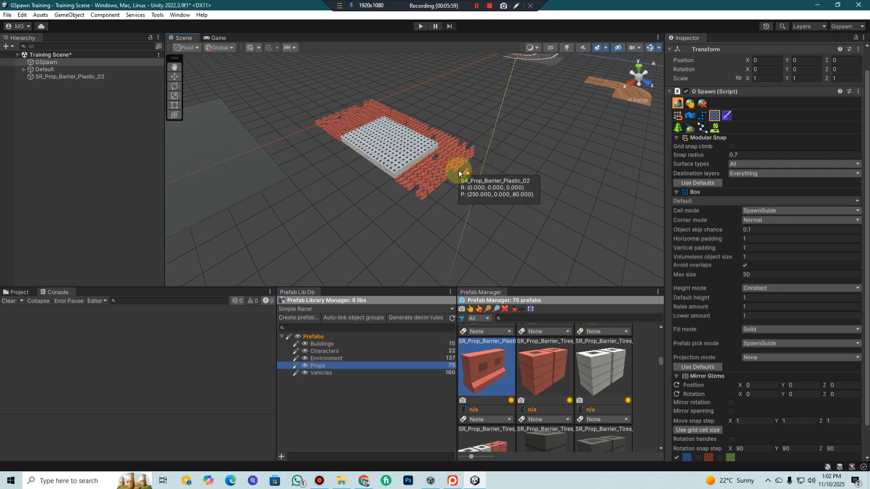
Step: Examine up close how the red barriers meet the edges of the white tire barrier block
scroll(447, 179, "up", 3)
scroll(455, 181, "up", 3)
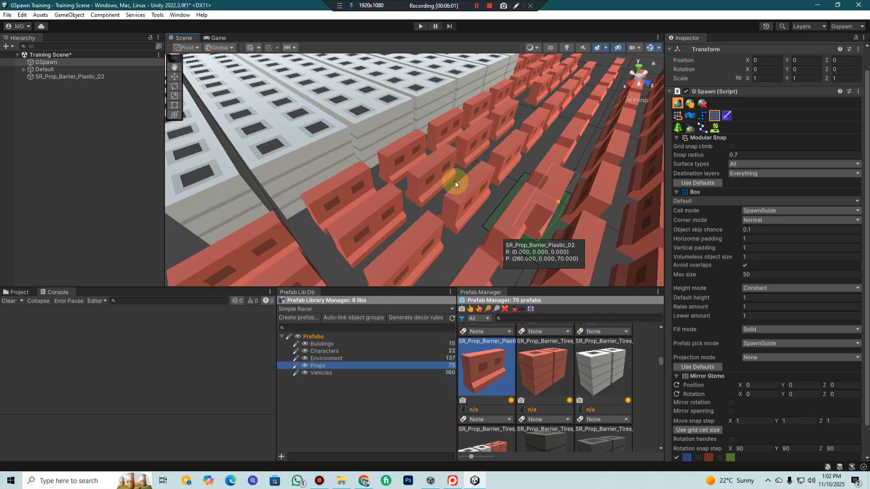
left_click_drag(455, 182, 527, 158, "alt")
scroll(528, 158, "up", 3)
middle_click(528, 157)
scroll(525, 158, "down", 2)
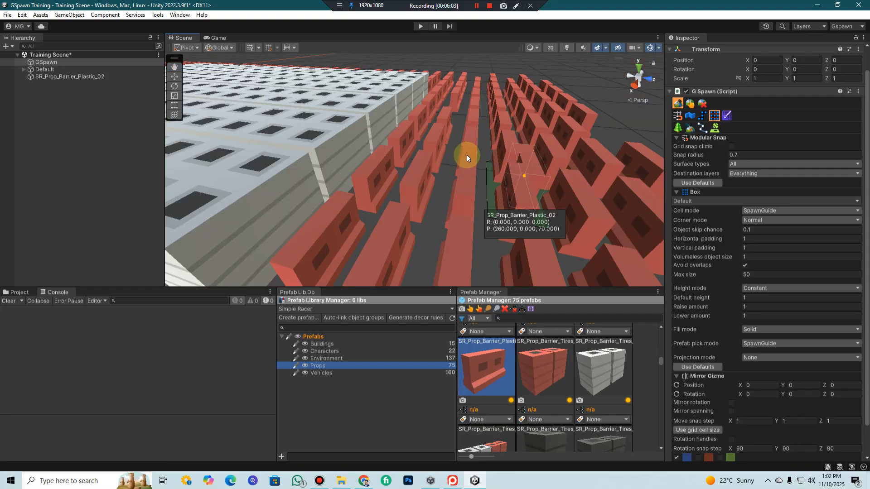
middle_click_drag(465, 154, 480, 152)
scroll(478, 157, "up", 3)
scroll(478, 158, "down", 5)
scroll(478, 161, "down", 5)
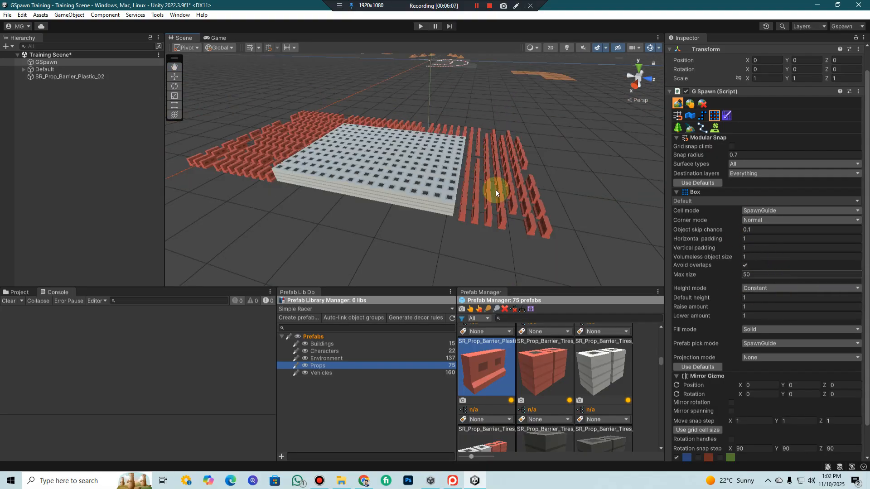
Step: Spawn another large area of red barriers from the open grid toward the near corner of the white block, overlapping the existing barriers
scroll(479, 199, "down", 3)
left_click(544, 171)
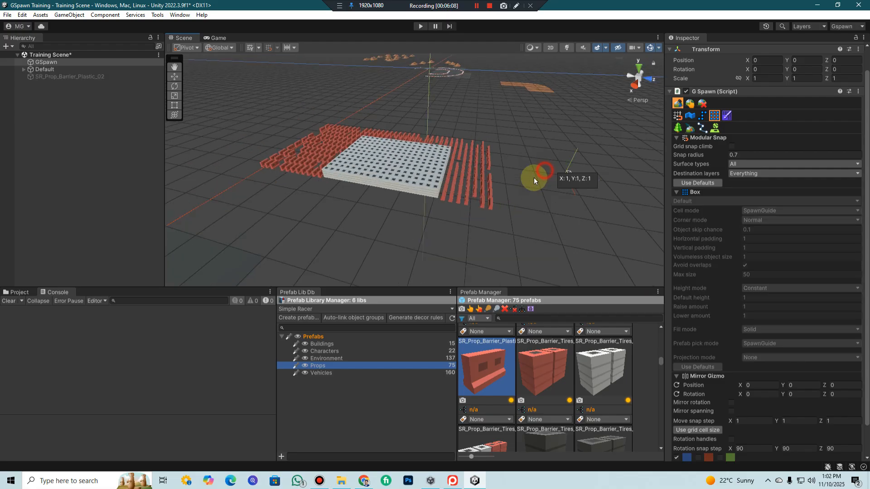
left_click(404, 233)
middle_click_drag(499, 223, 494, 225)
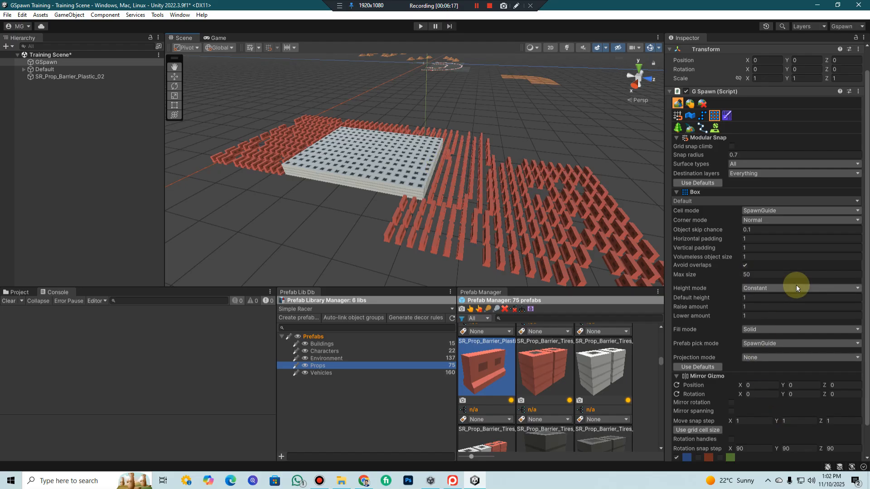
Step: Stretch a trial spawn box on the distant empty grid to the maximum size of 50 by 50 cells and cancel it
mouse_move(694, 273)
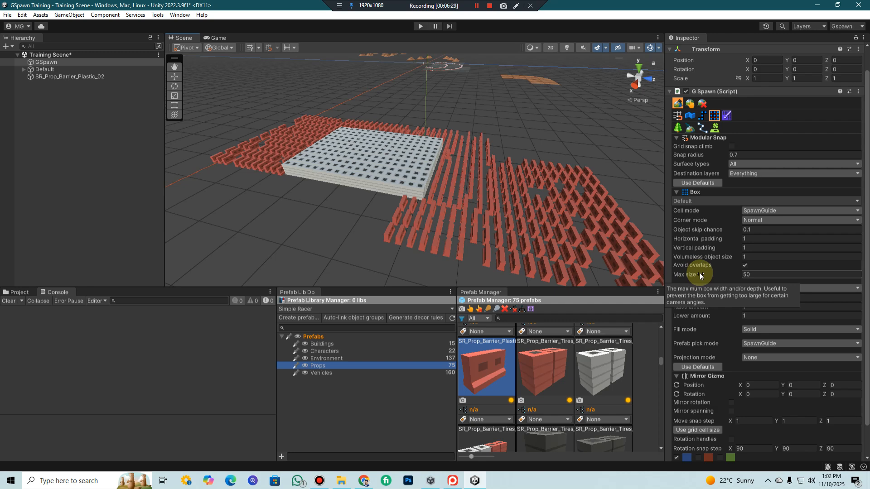
scroll(373, 180, "down", 8)
middle_click_drag(384, 196, 497, 215)
left_click(254, 123)
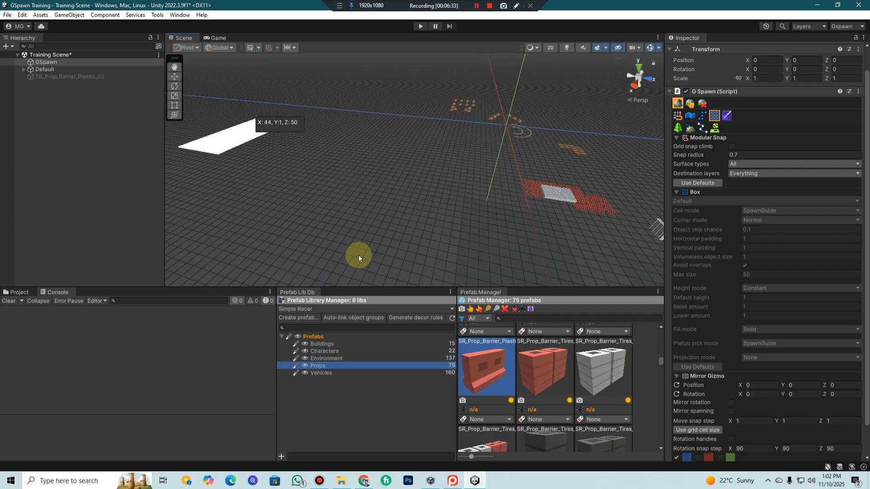
mouse_move(335, 194)
middle_mouse_down()
mouse_move(383, 199)
mouse_move(334, 183)
middle_mouse_up()
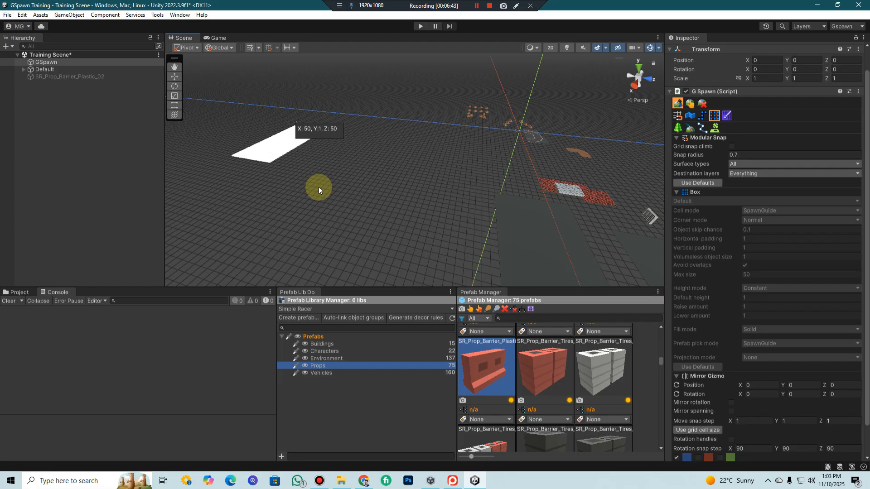
key("Escape")
Step: Set the Box height mode to Random, with a raise amount of 35 and a lower amount of -5
scroll(657, 325, "up", 1)
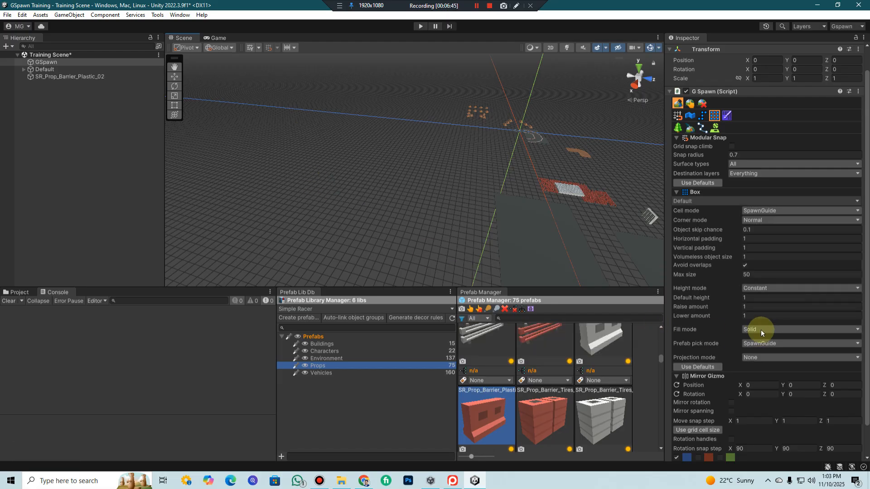
left_click(772, 288)
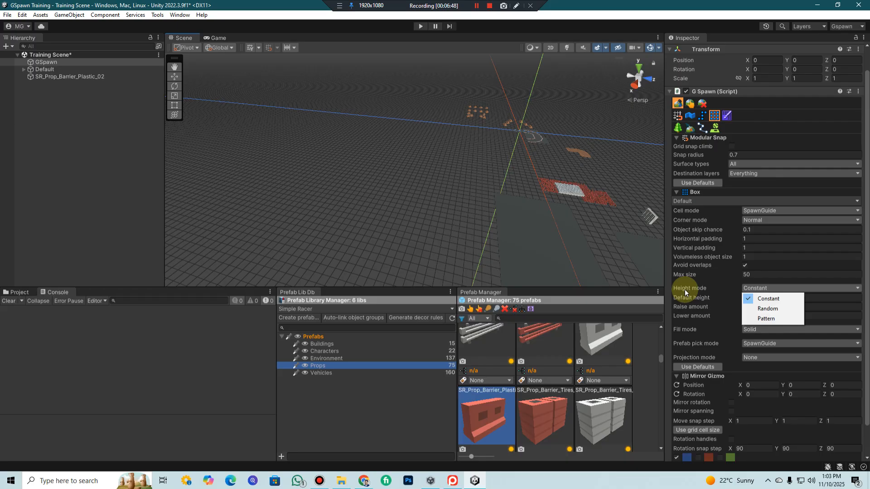
left_click(770, 309)
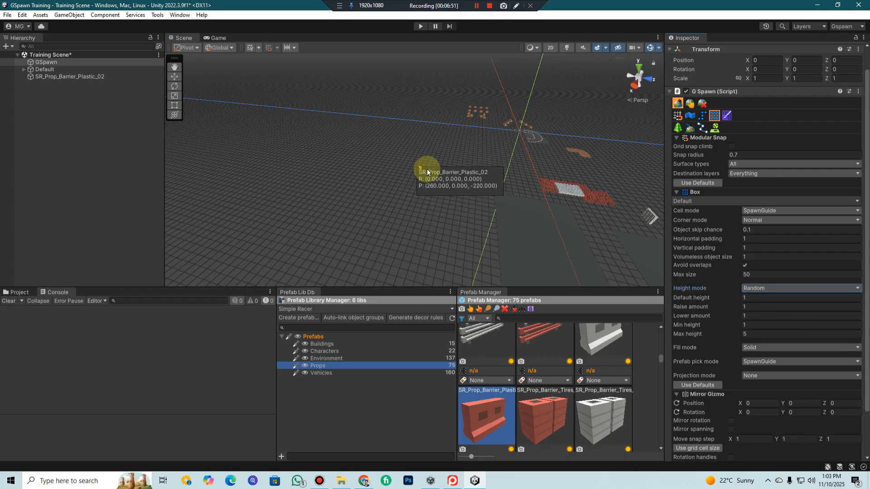
scroll(442, 177, "up", 3)
mouse_move(439, 174)
middle_mouse_down()
mouse_move(421, 161)
mouse_move(439, 175)
mouse_move(429, 168)
middle_mouse_up()
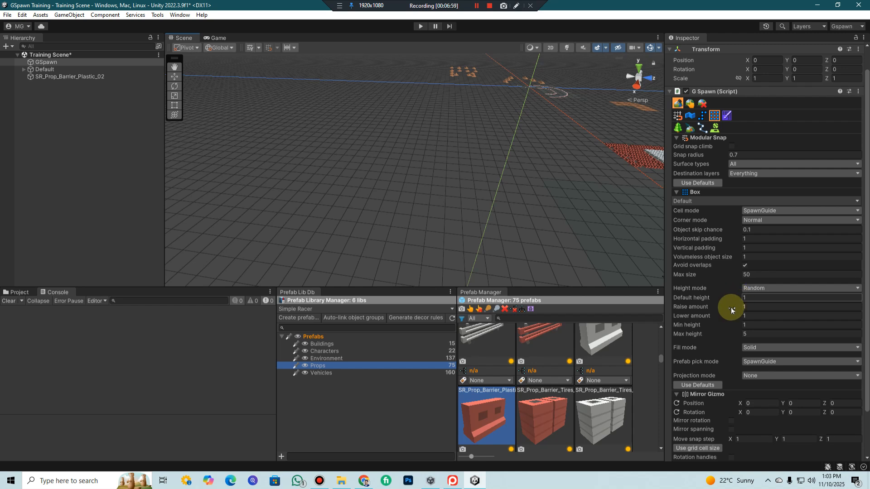
left_click(745, 308)
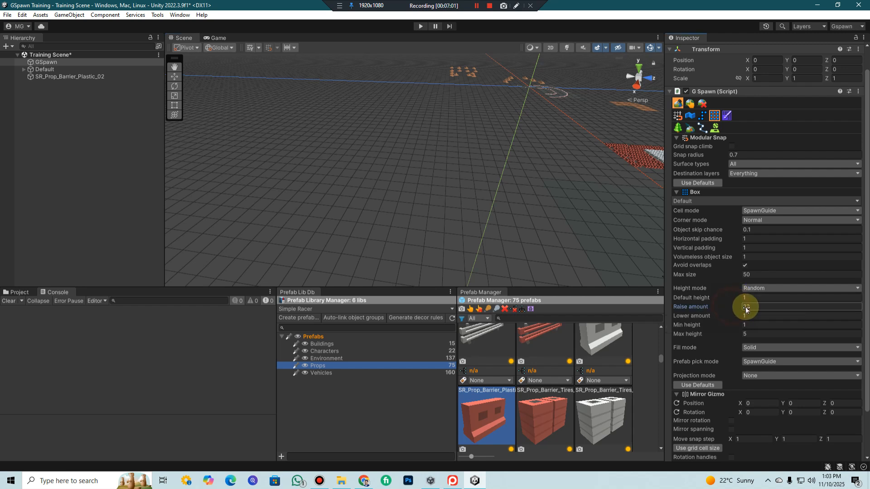
left_click(722, 317)
left_click_drag(725, 316, 725, 316)
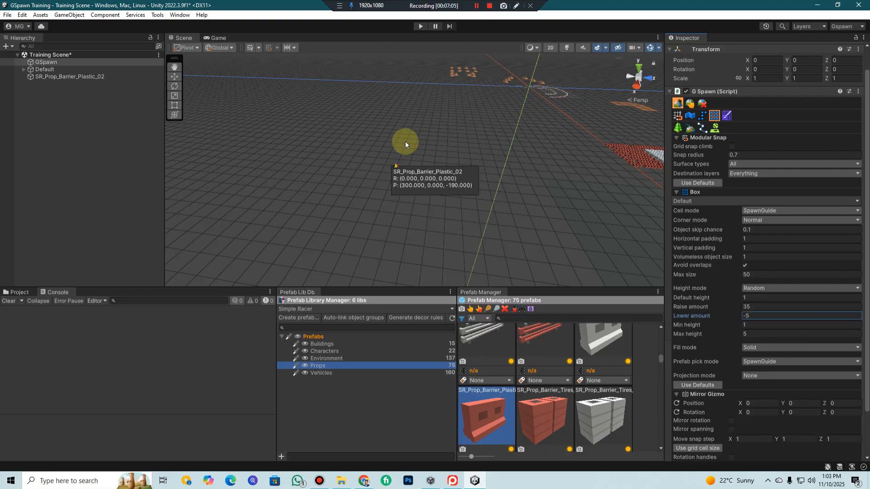
Step: Spawn a large area of random-height red barrier stacks on the empty grid
left_click(374, 121)
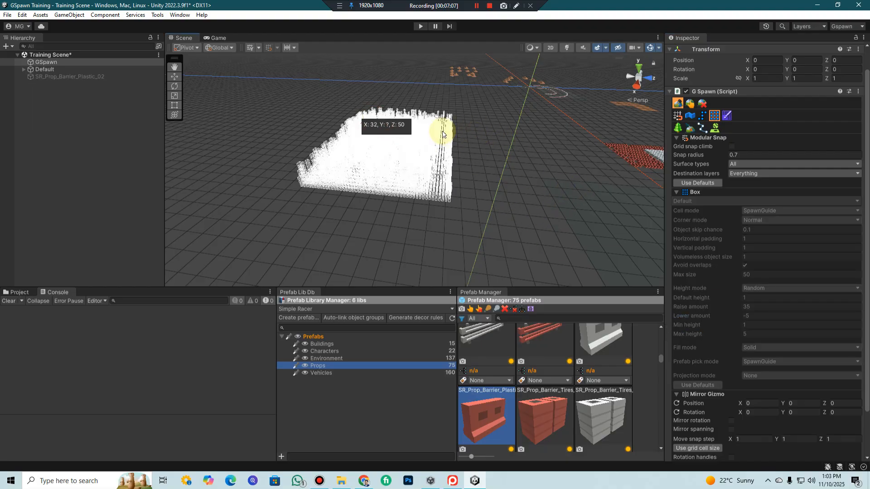
left_click(446, 149)
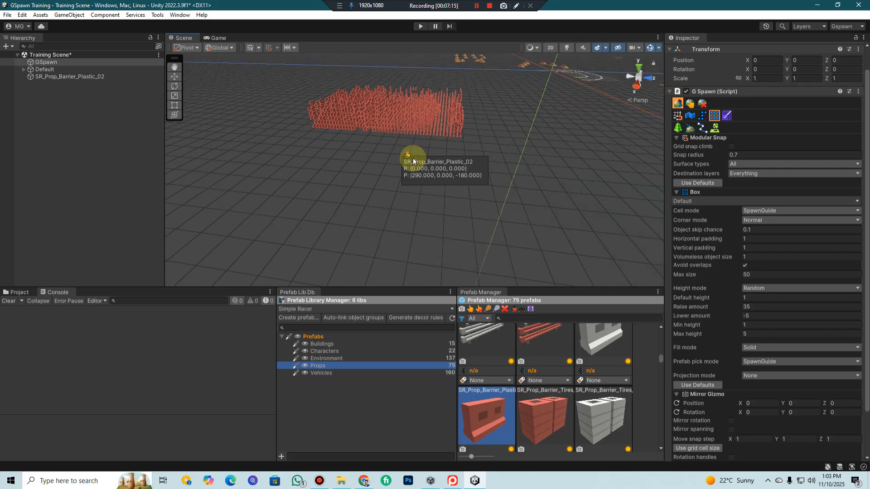
scroll(406, 150, "up", 3)
Step: Examine the varying stack heights across the random-height barrier area from several distances and angles
middle_click_drag(408, 140, 483, 211)
right_click_drag(483, 211, 606, 221)
key("shift+w")
key("shift+s")
key("shift+s")
key("shift+w")
key("shift+s")
key("shift+w")
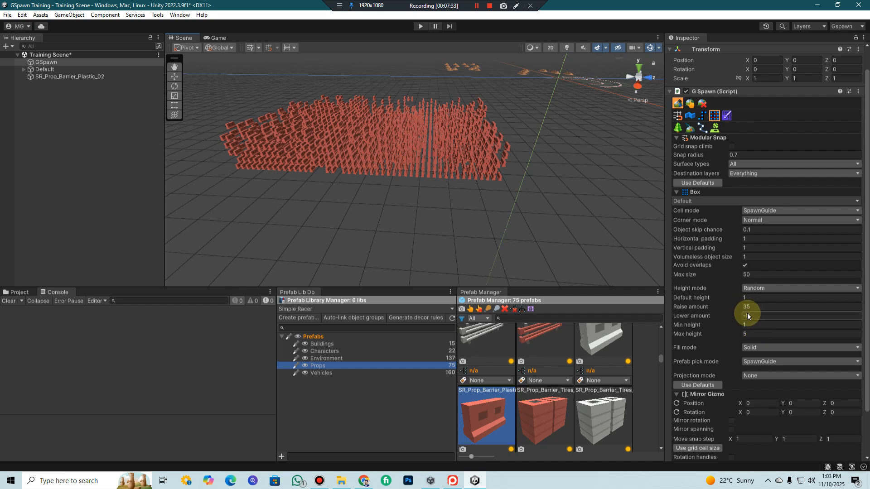
Step: Set the maximum random height to 2 and spawn a small area of red barriers near the corner of the large one
left_click(753, 336)
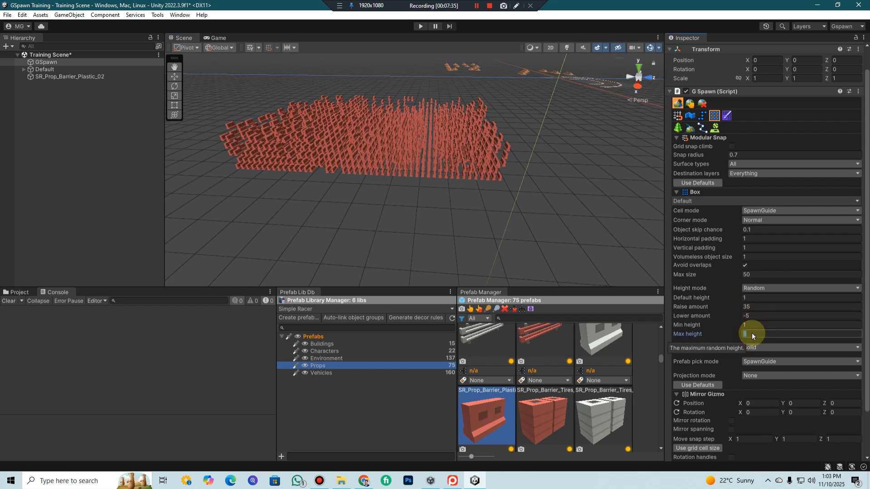
type("2")
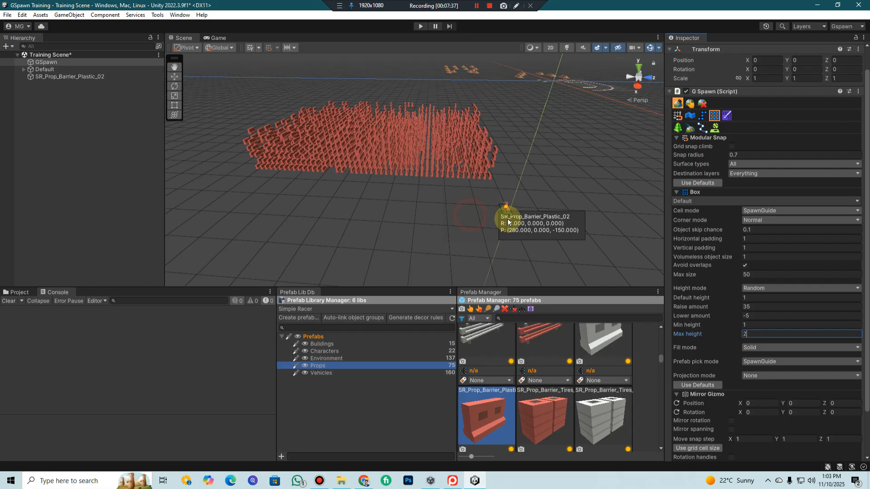
left_click(535, 232)
middle_click_drag(575, 238, 524, 206)
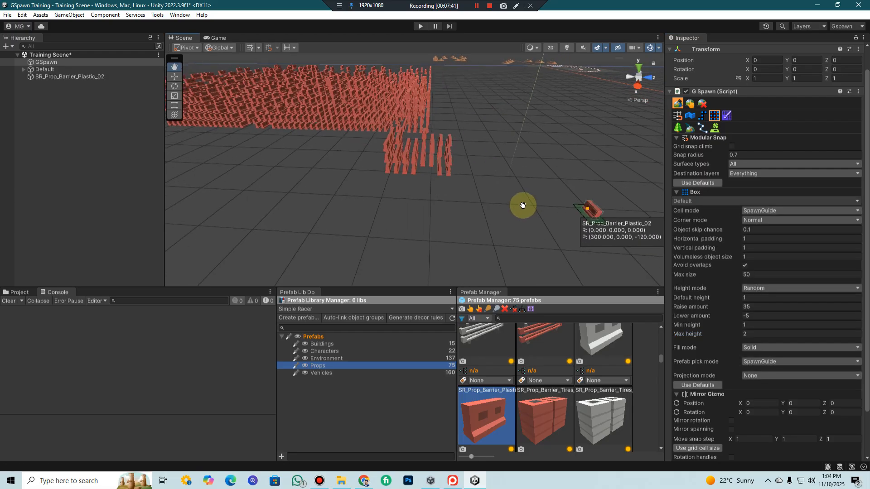
scroll(524, 206, "up", 4)
left_click_drag(517, 199, 487, 181, "alt")
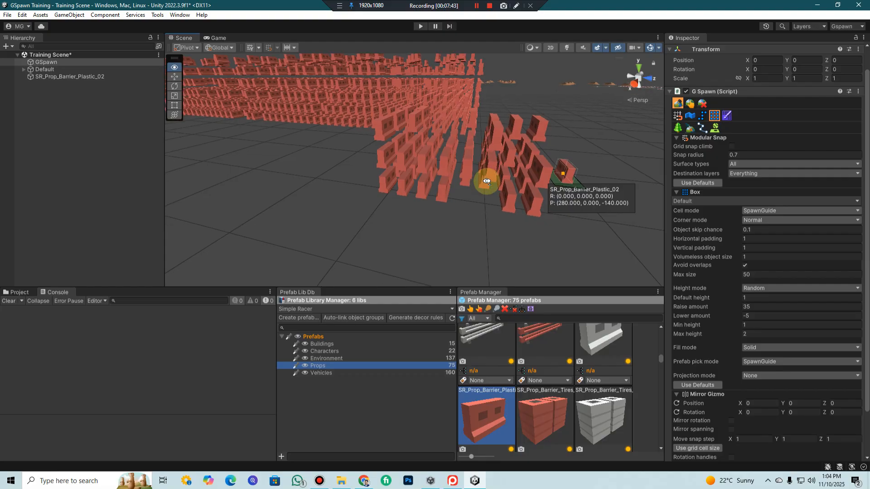
Step: Spawn a second, larger area of random-height red barriers on the empty grid in front of the existing areas
scroll(492, 182, "down", 3)
middle_click_drag(493, 184, 447, 186)
left_click_drag(448, 186, 480, 182, "alt")
mouse_move(480, 182)
middle_mouse_down()
mouse_move(490, 180)
mouse_move(472, 179)
middle_mouse_up()
left_click_drag(471, 178, 494, 203, "alt")
left_click_drag(429, 134, 583, 175)
middle_click_drag(521, 175, 603, 179)
Step: Set the Box fill mode to Border and spawn a rectangular outline of red barriers in front of the existing areas
scroll(775, 311, "down", 1)
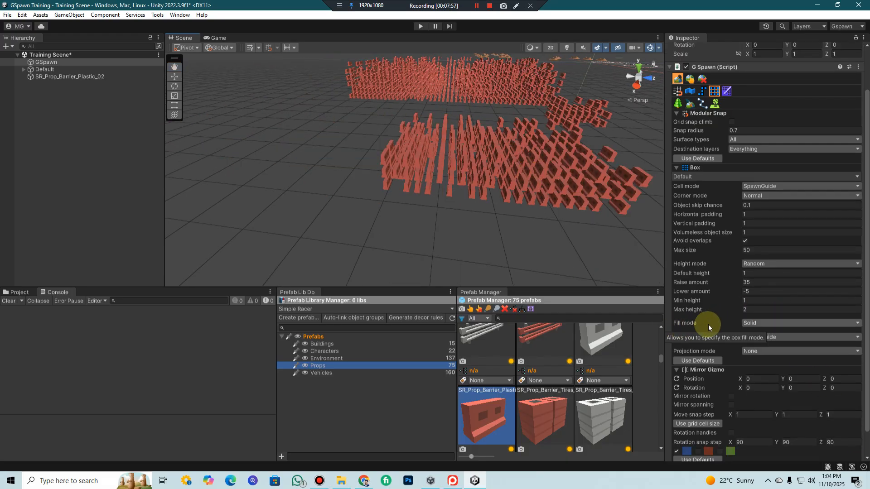
left_click(757, 323)
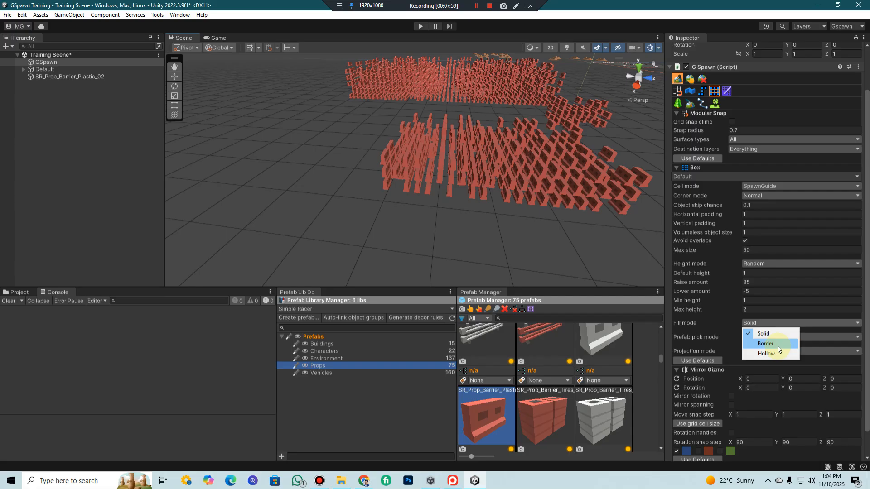
left_click(766, 343)
scroll(509, 208, "down", 3)
middle_click_drag(385, 203, 424, 198)
left_click_drag(424, 197, 548, 222)
scroll(544, 196, "down", 4)
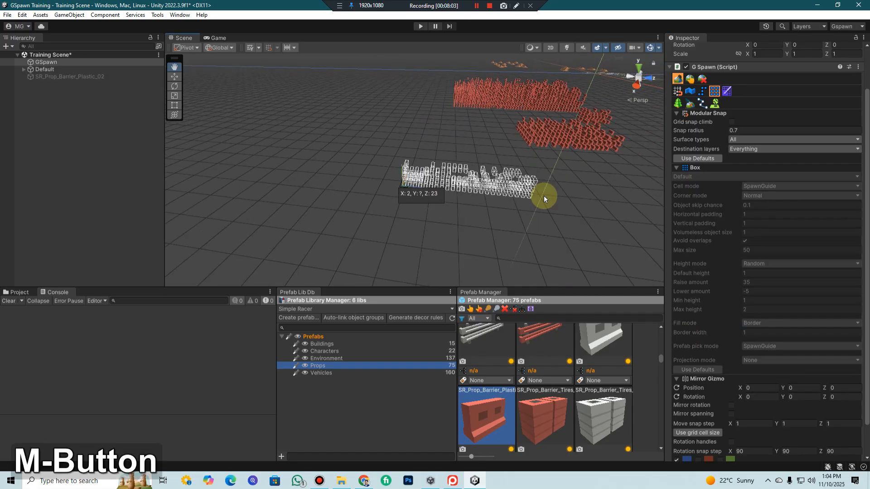
left_click(562, 239)
middle_click_drag(578, 197, 552, 184)
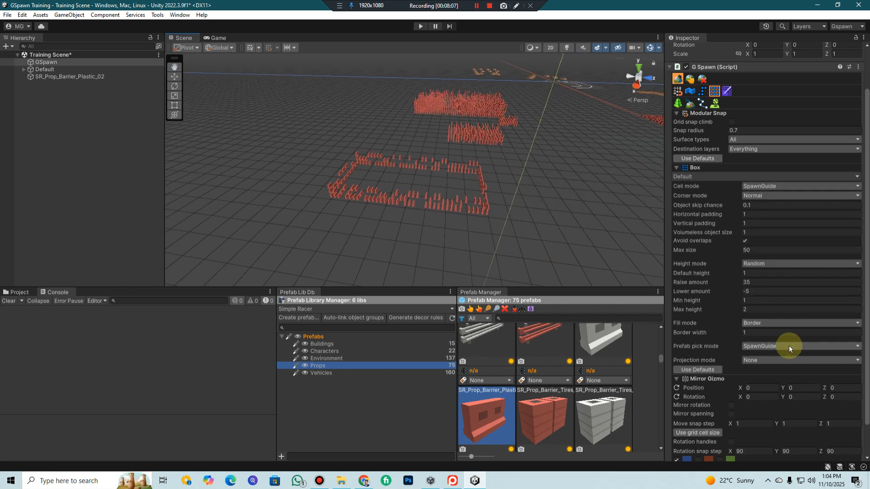
Step: Set the Box fill mode to Hollow and spawn an area of barriers about 12 by 14 cells beside the bordered rectangle
left_click(758, 323)
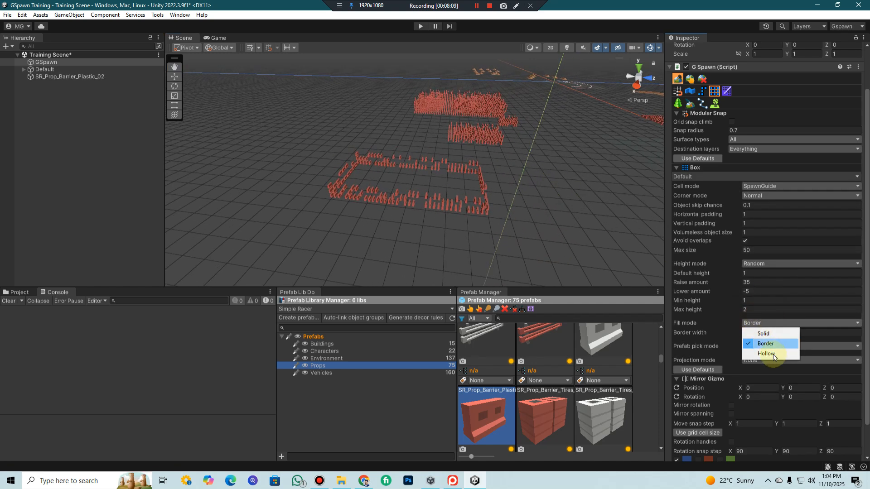
left_click(772, 358)
middle_click_drag(528, 179, 518, 178)
left_click_drag(518, 178, 648, 252)
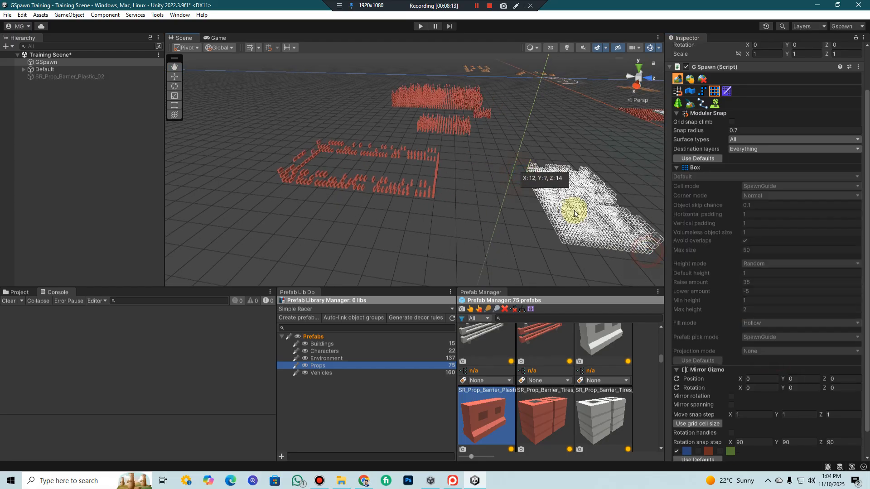
Step: Spawn two more hollow-fill barrier areas, about 11 by 18 and 10 by 39 cells, on the empty grid nearby
middle_click_drag(533, 204, 506, 164)
left_click_drag(507, 164, 635, 262)
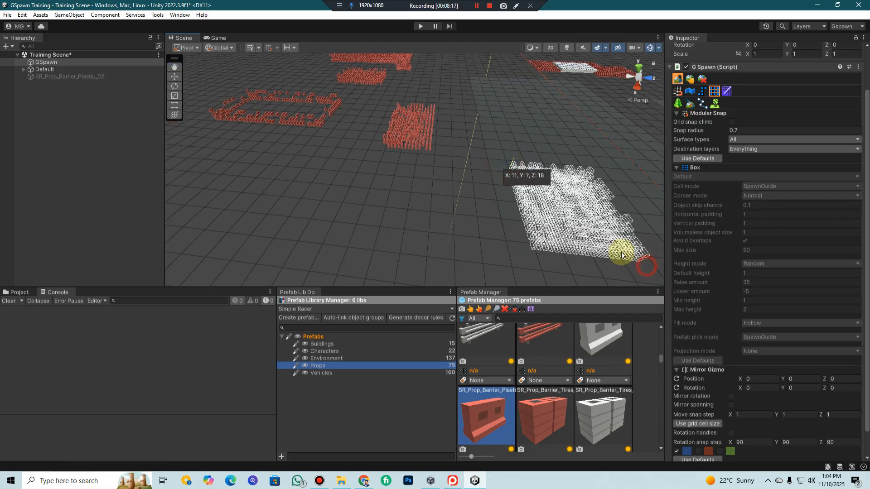
scroll(380, 217, "down", 3)
scroll(290, 175, "up", 3)
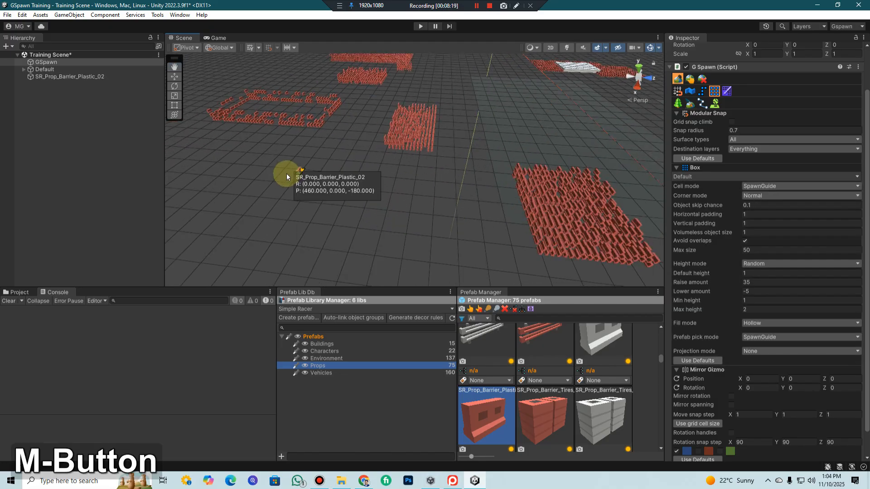
left_click(288, 172)
left_click_drag(418, 225, 469, 256)
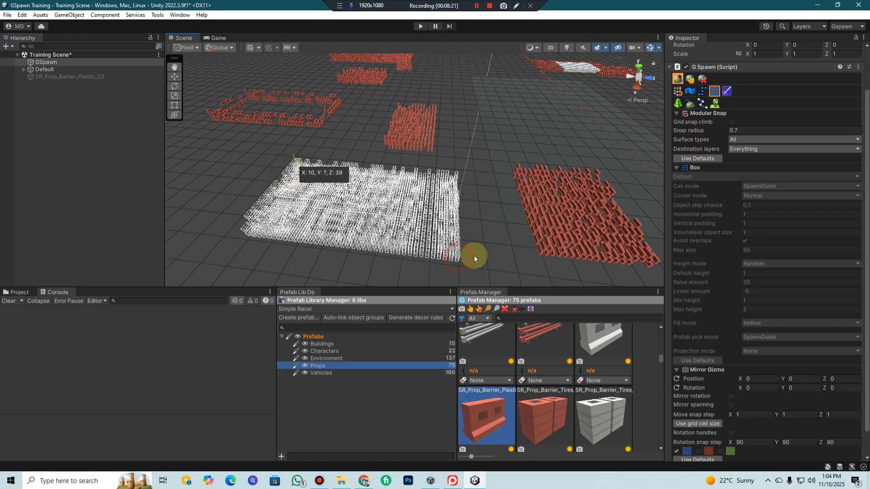
left_click(438, 242)
Step: Examine the hollow-fill barrier areas from far away, close up and at a low angle
scroll(439, 238, "down", 4)
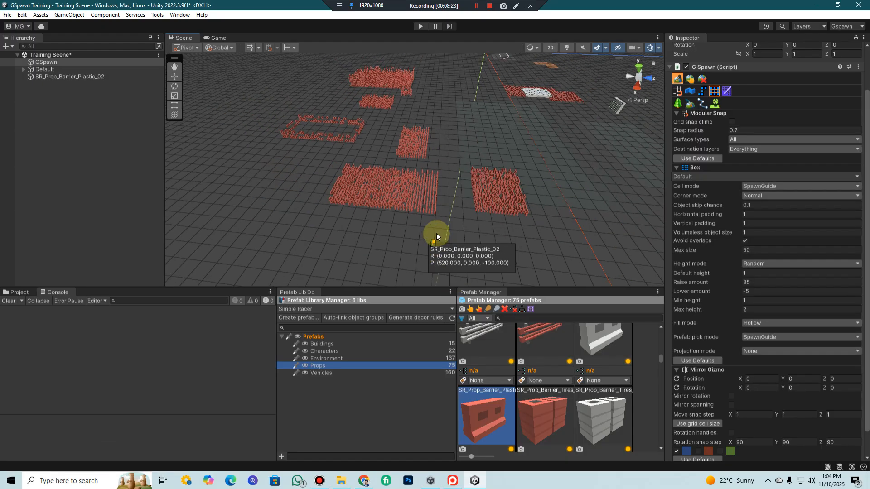
middle_click_drag(436, 233, 459, 238)
scroll(494, 194, "up", 5)
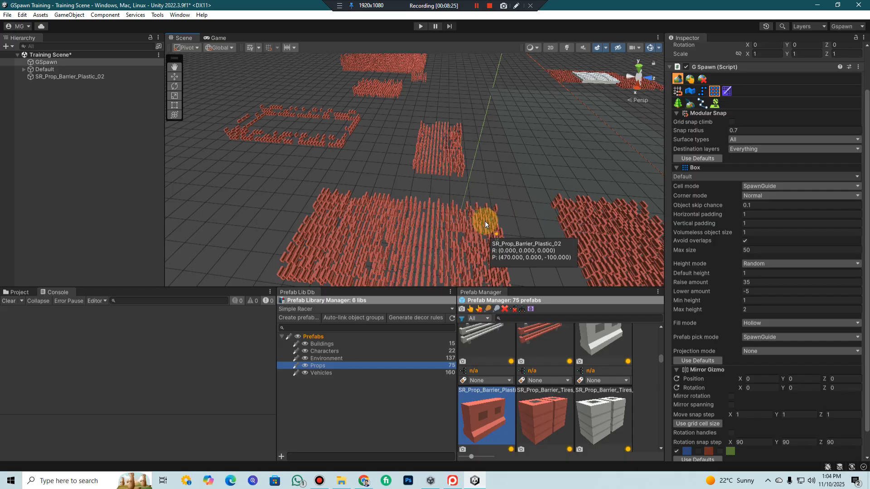
mouse_move(492, 180)
middle_mouse_down()
mouse_move(491, 86)
mouse_move(482, 192)
mouse_move(481, 150)
mouse_move(477, 173)
middle_mouse_up()
scroll(478, 176, "up", 6)
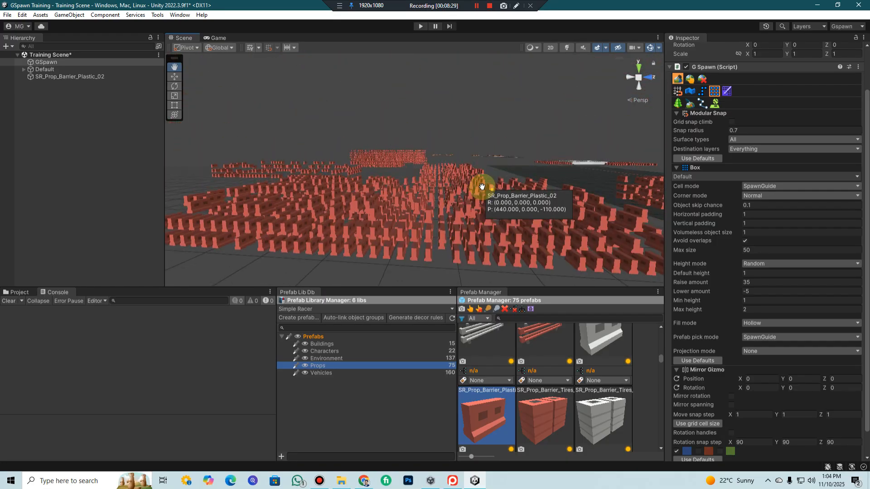
scroll(482, 177, "down", 8)
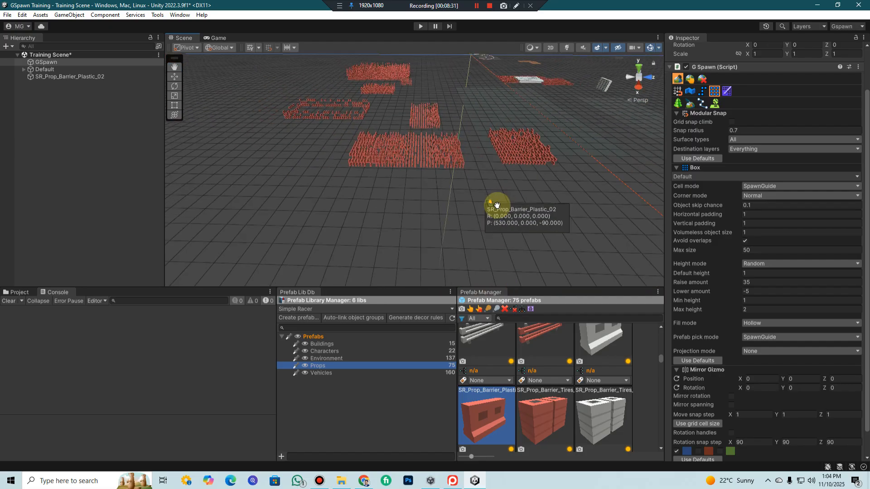
middle_click_drag(497, 202, 515, 220)
Step: Erase parts of the two nearest barrier areas with the 2D erase brush
left_click(702, 79)
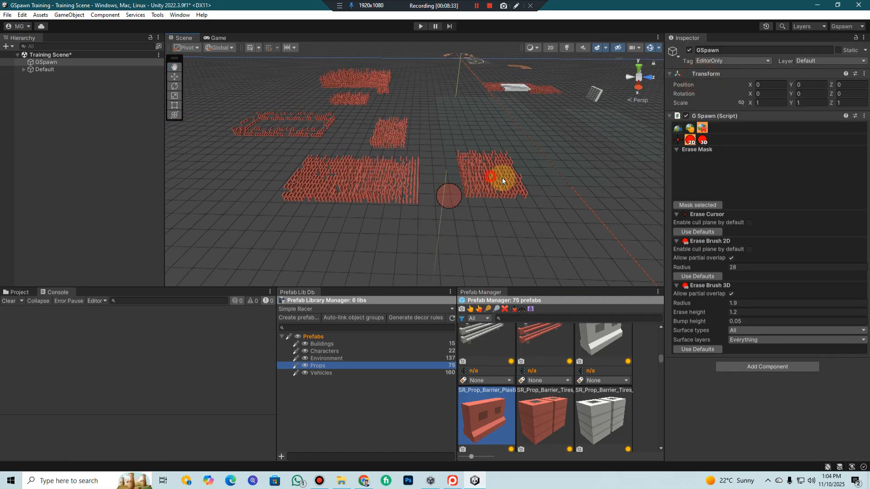
mouse_move(531, 191)
left_mouse_down()
mouse_move(465, 179)
mouse_move(471, 158)
mouse_move(470, 169)
left_mouse_up()
mouse_move(556, 149)
left_mouse_down()
mouse_move(466, 180)
mouse_move(475, 175)
mouse_move(475, 195)
left_mouse_up()
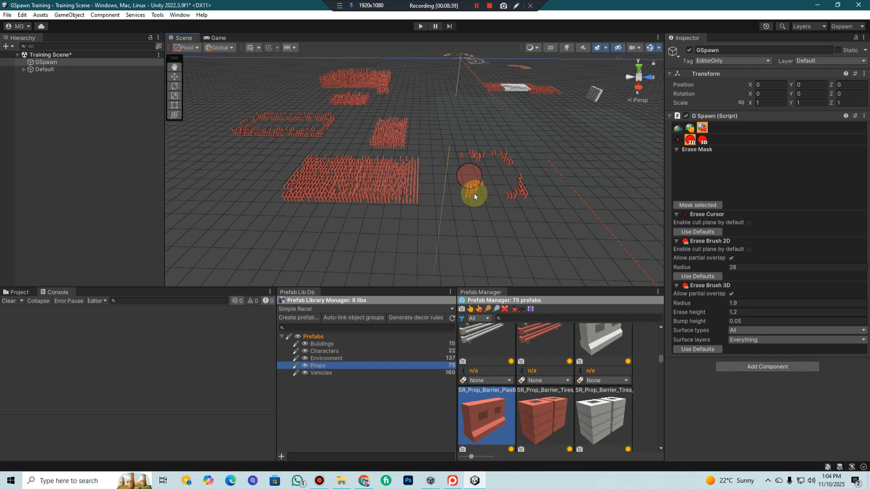
left_click(353, 189)
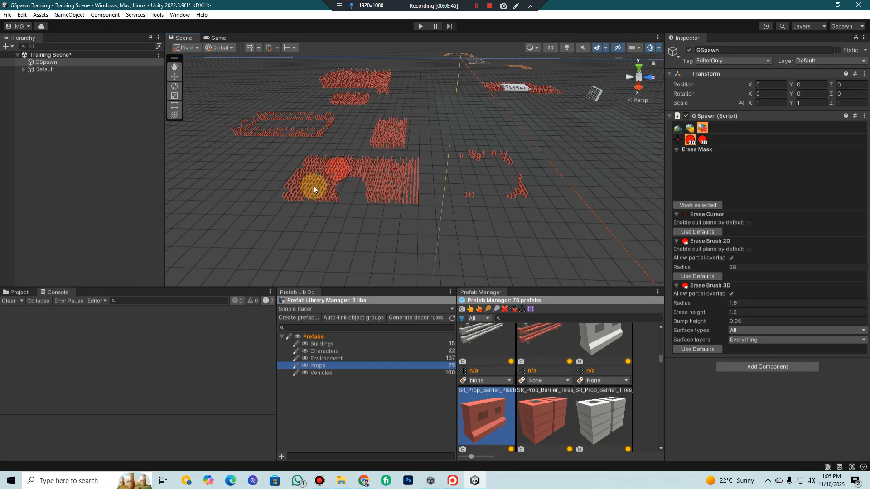
left_click(356, 184)
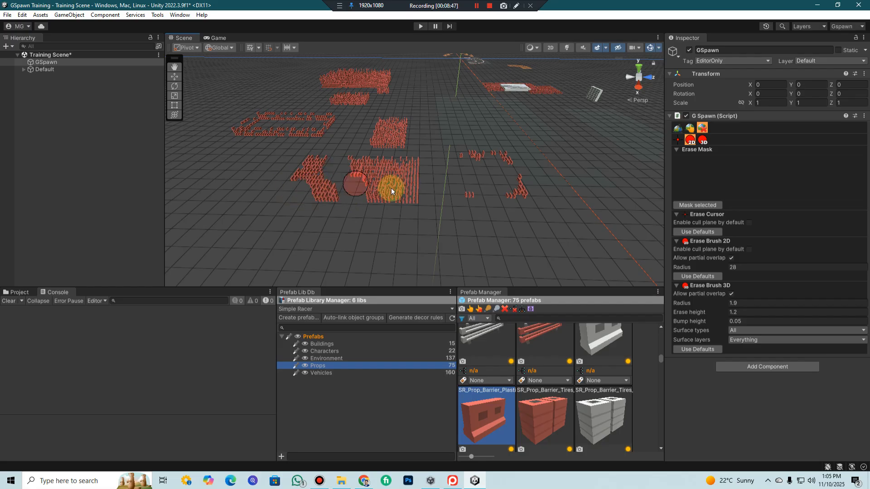
left_click_drag(422, 189, 405, 164)
left_click(399, 170)
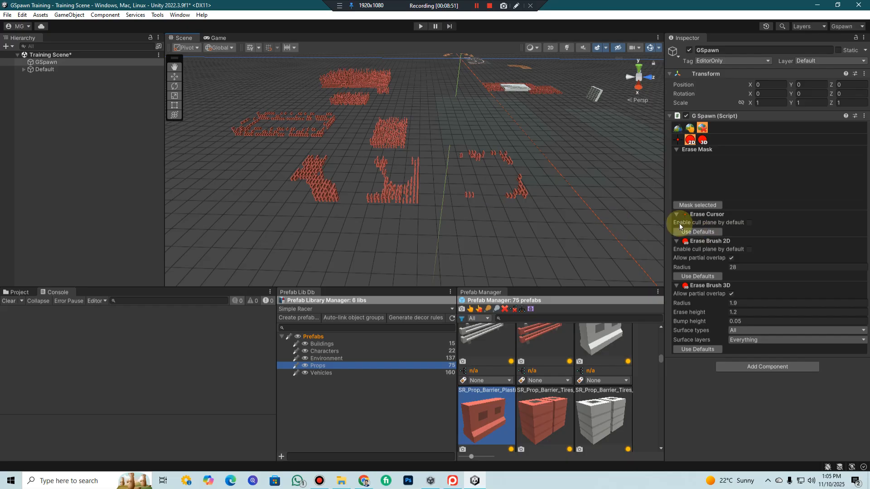
Step: Switch to object selection and try to extend the selection from a single barrier to all the remaining barriers
left_click(691, 128)
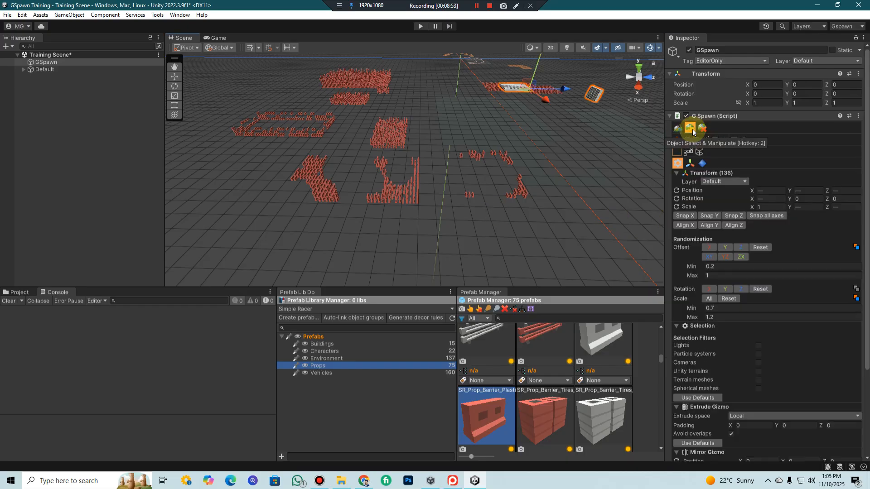
left_click(514, 194)
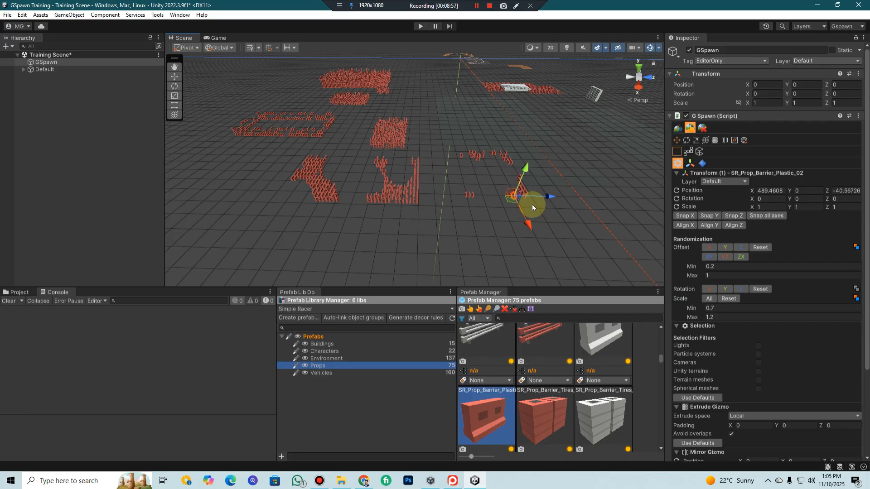
key("shift+a")
left_click(403, 198)
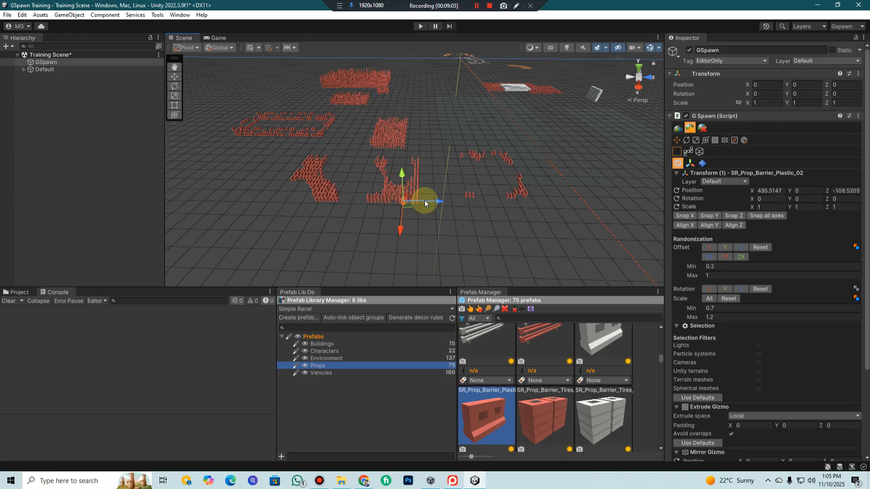
key("shift+a")
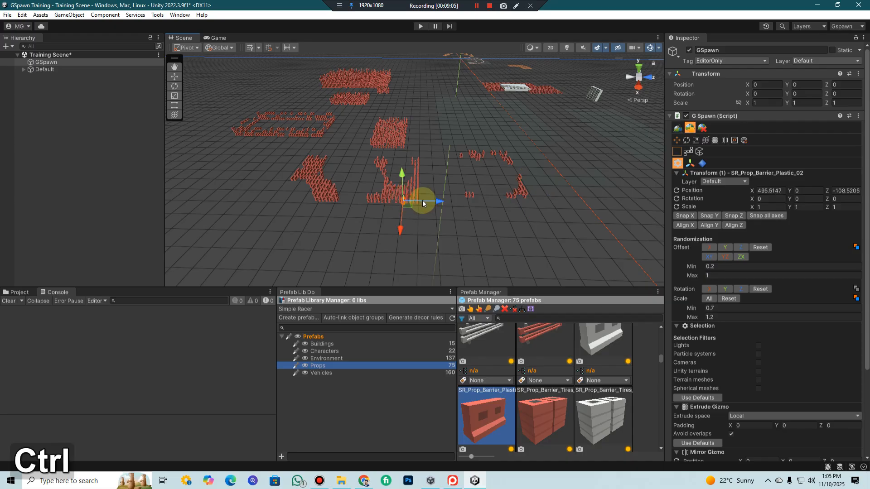
key("ctrl+a")
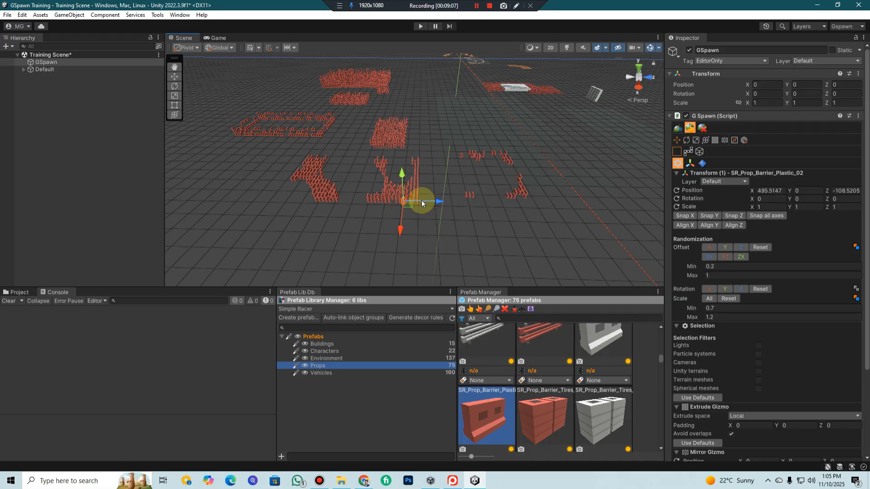
Step: Select a barrier within the partly erased stacks up close and try again to expand the selection from it
scroll(392, 190, "up", 14)
left_click(416, 200)
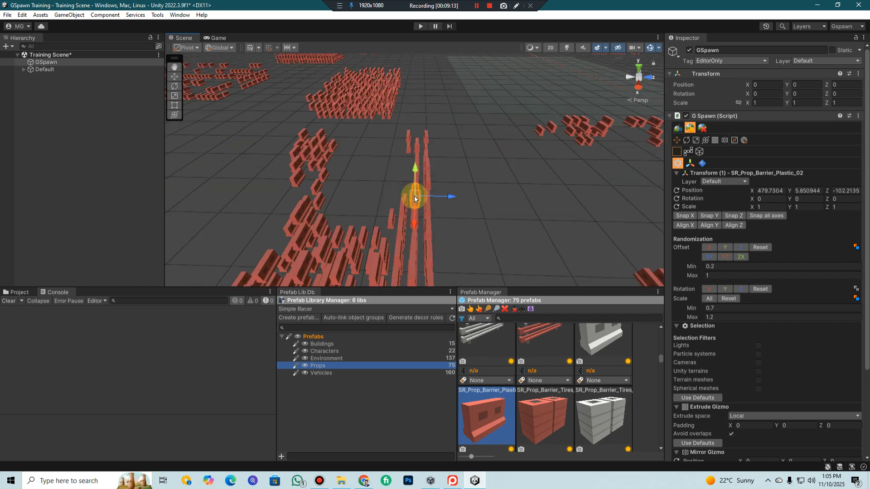
key("shift+a")
scroll(412, 195, "down", 4)
right_click_drag(516, 169, 500, 166)
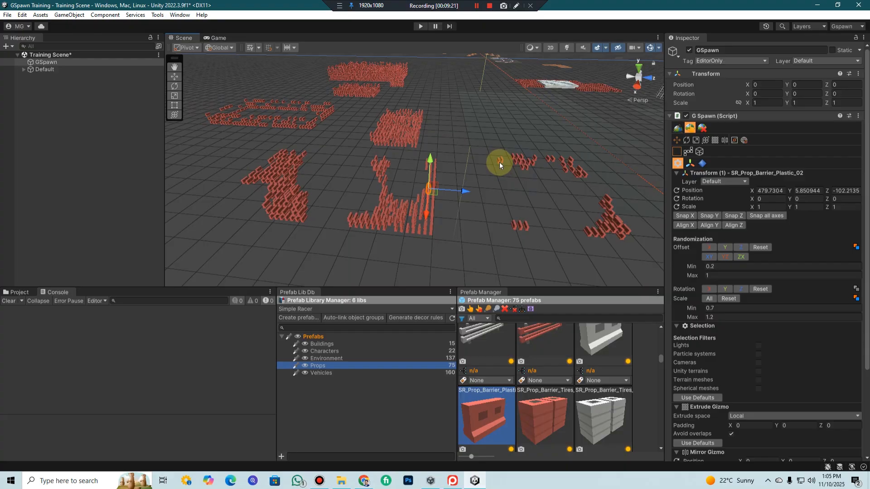
middle_click_drag(499, 161, 658, 159)
Step: Delete all spawned objects of the Default group through GSpawn's Object Groups window, then close that window
left_click(703, 128)
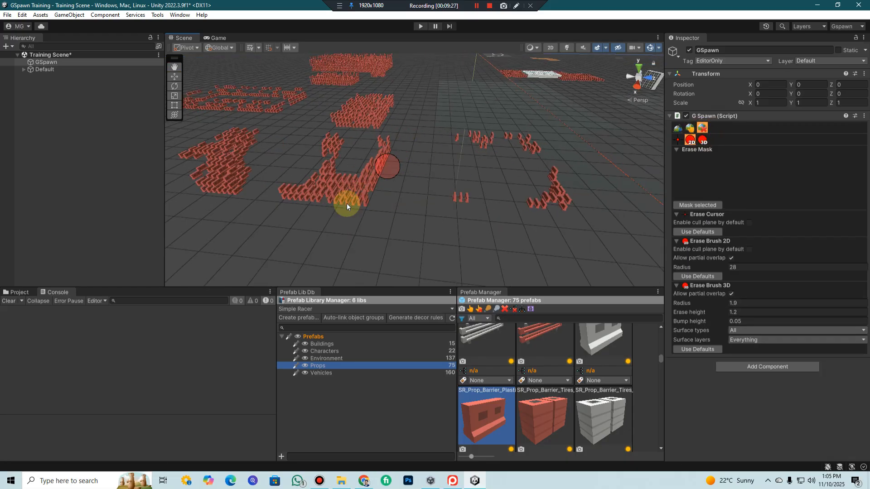
scroll(349, 199, "down", 3)
mouse_move(348, 198)
right_mouse_down()
mouse_move(425, 190)
mouse_move(393, 189)
right_mouse_up()
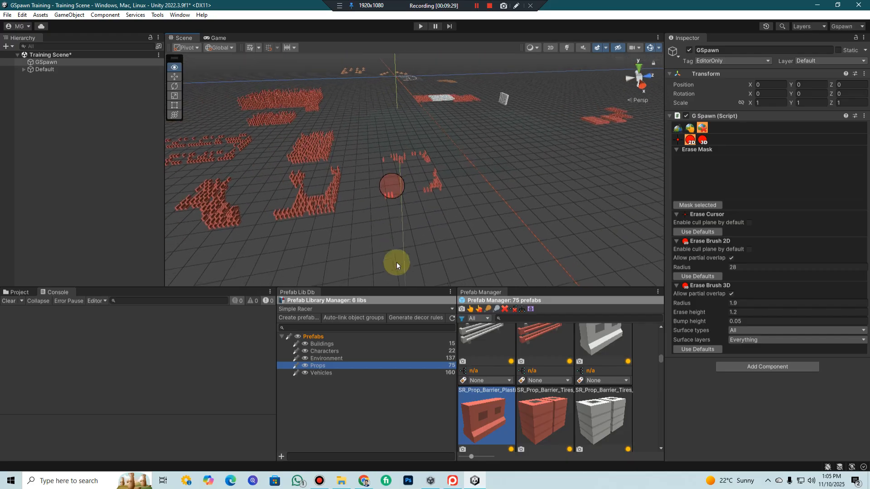
left_click(157, 15)
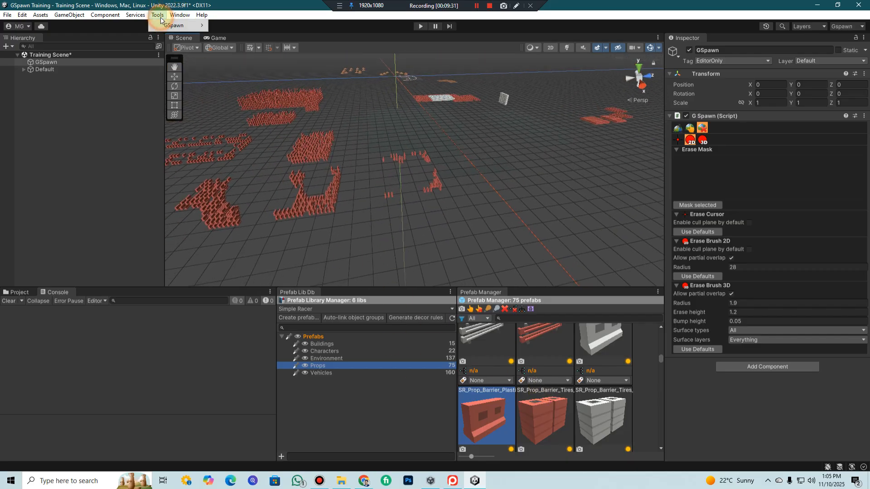
mouse_move(177, 25)
mouse_move(236, 48)
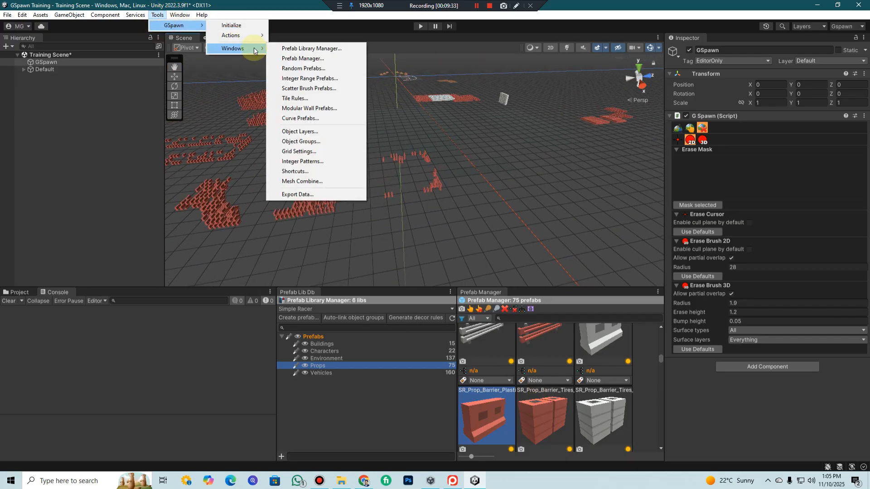
left_click(310, 142)
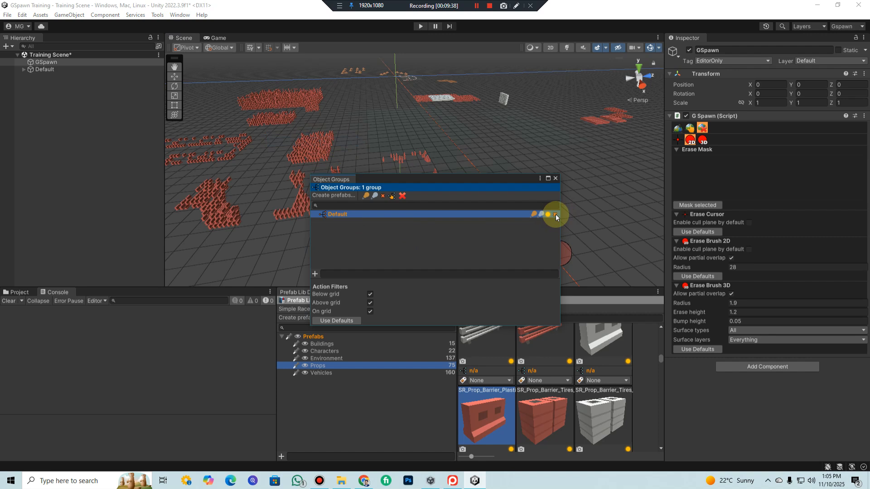
left_click(555, 214)
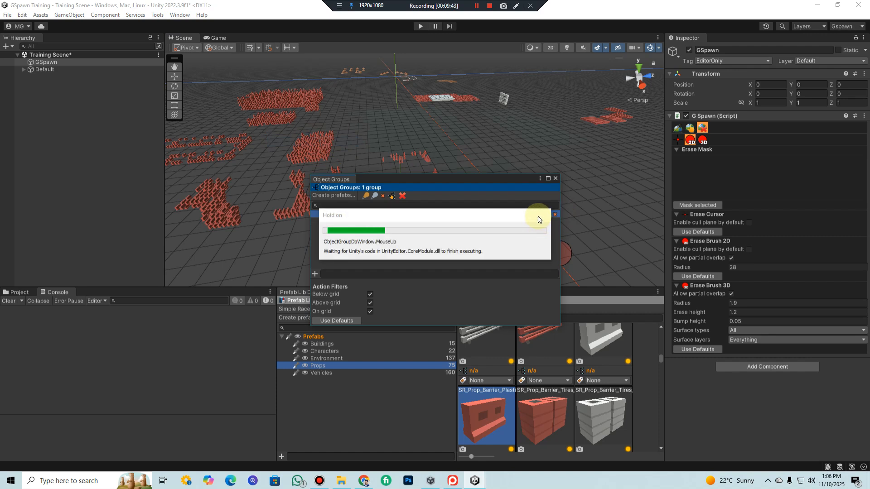
left_click(556, 178)
middle_click_drag(517, 155, 505, 163)
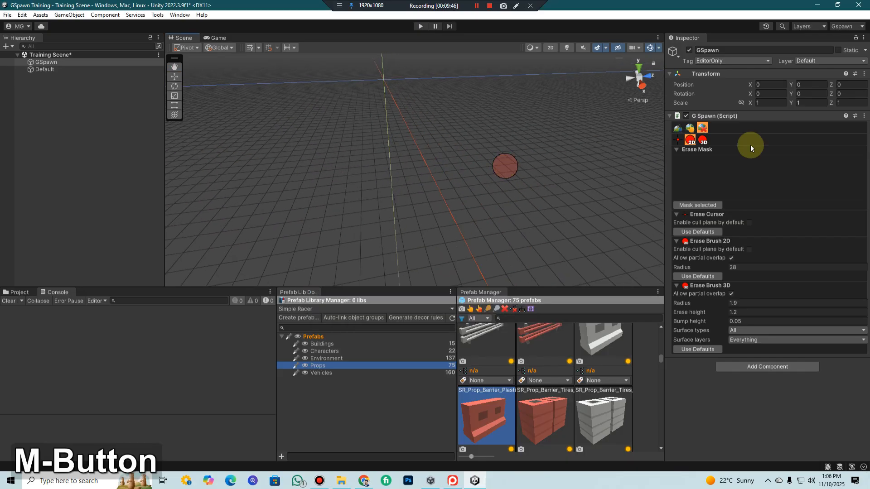
Step: Return to object spawning with the Box tool and enable the mirror gizmo at the grid origin
left_click(678, 128)
scroll(762, 267, "down", 3)
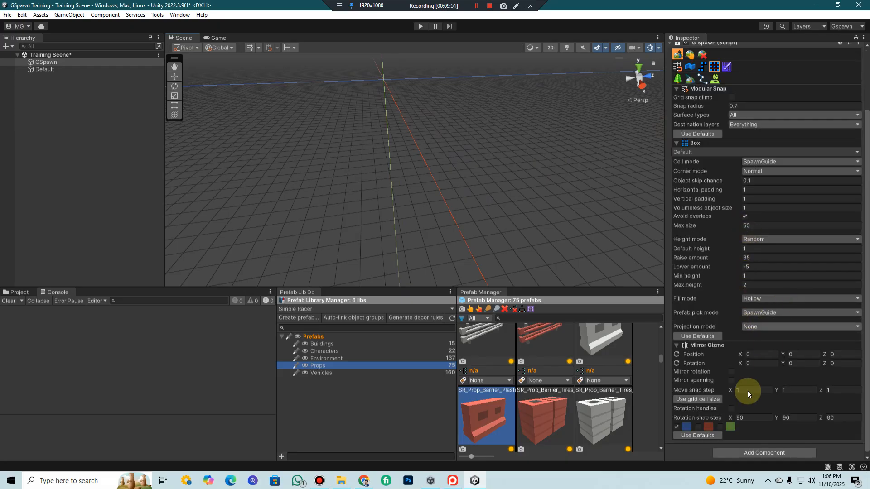
scroll(425, 121, "up", 5)
right_click_drag(499, 125, 474, 111)
middle_click_drag(474, 112, 463, 160)
scroll(390, 165, "up", 4)
middle_click_drag(417, 179, 429, 194)
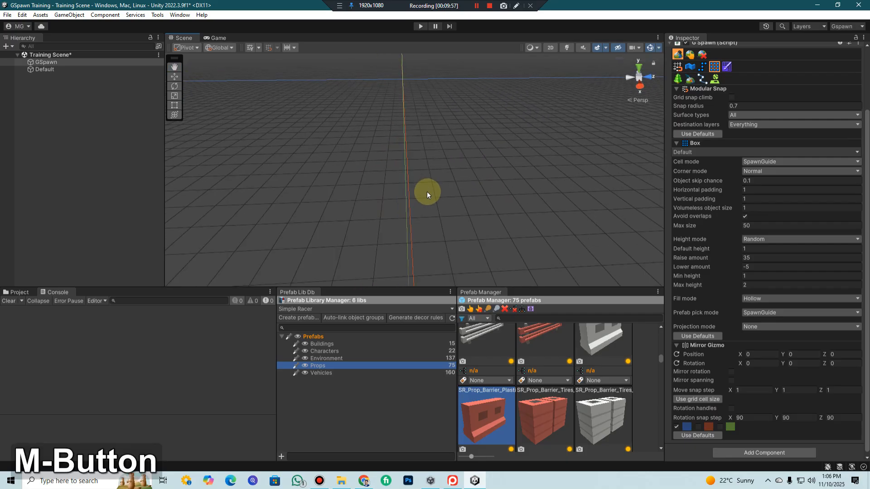
key("ctrl+q")
middle_click_drag(486, 127, 515, 187)
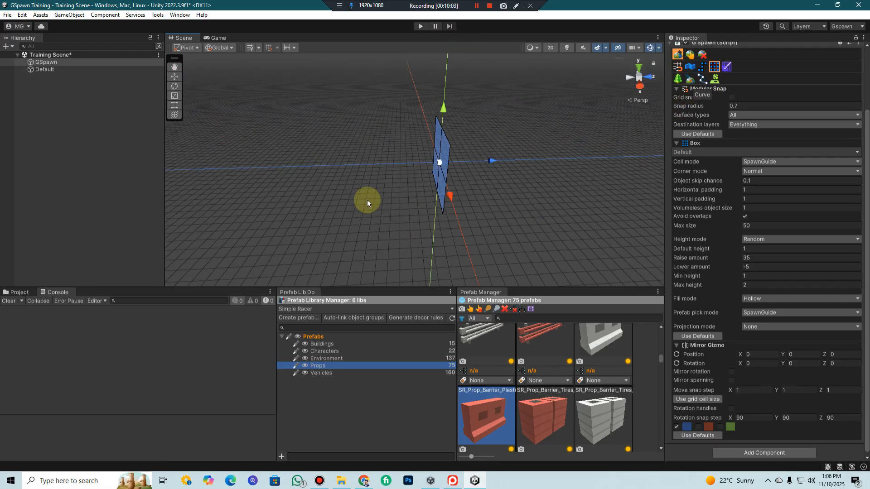
Step: Choose the SR_Prop_Barrier_Plastic_02 prefab for spawning and set the Box height mode to Constant
scroll(514, 398, "up", 1)
left_click(493, 432)
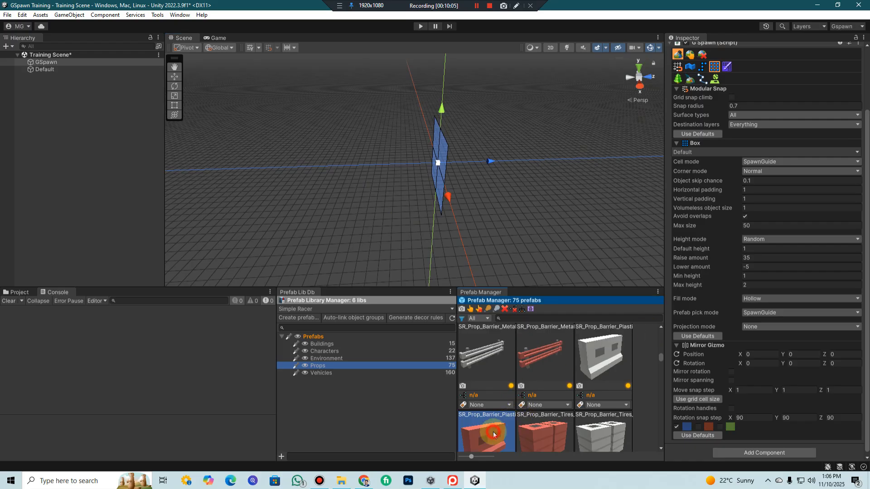
left_click(763, 239)
left_click(767, 249)
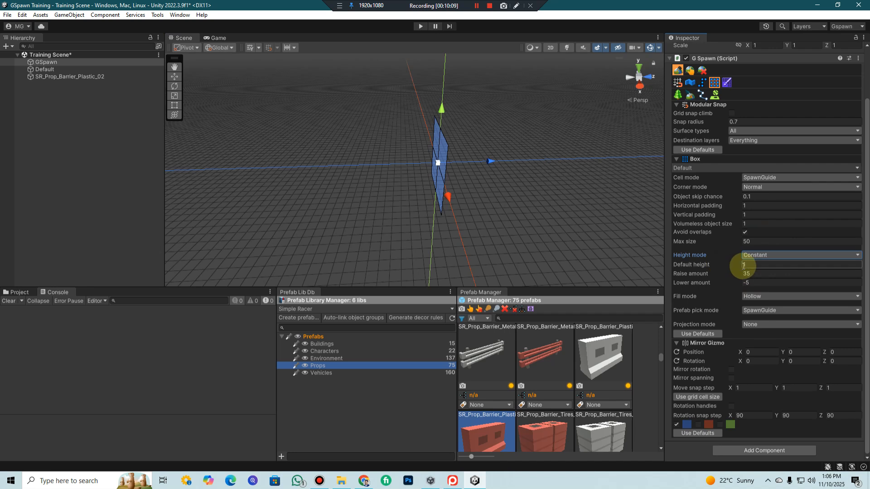
Step: Set the Box raise amount and lower amount to 1 and the fill mode to Solid
left_click(758, 283)
left_click(753, 272)
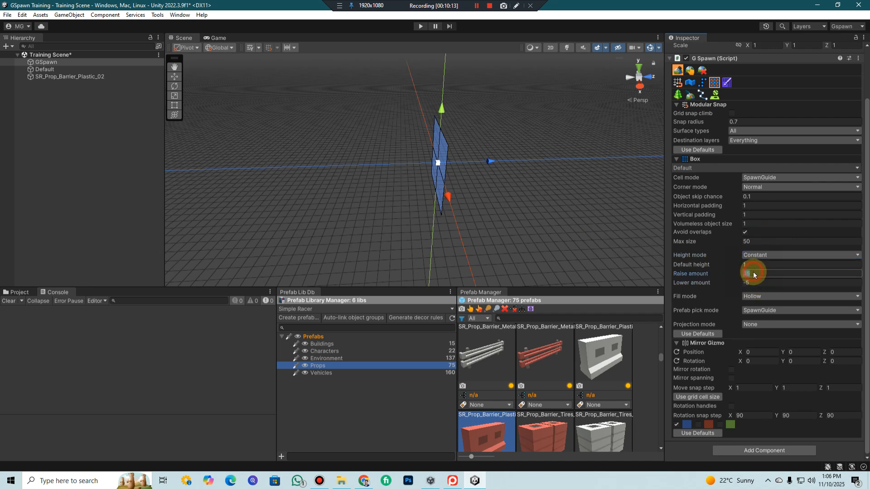
type("1")
left_click(754, 282)
type("1")
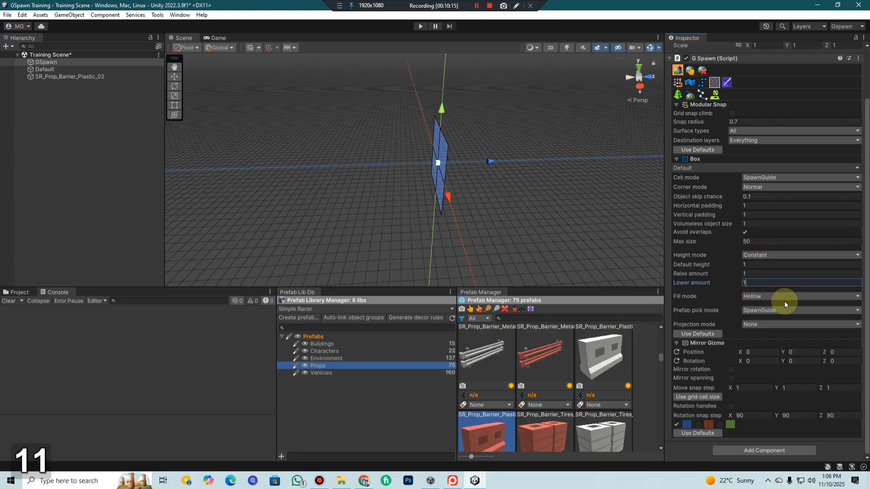
left_click(763, 297)
left_click(769, 305)
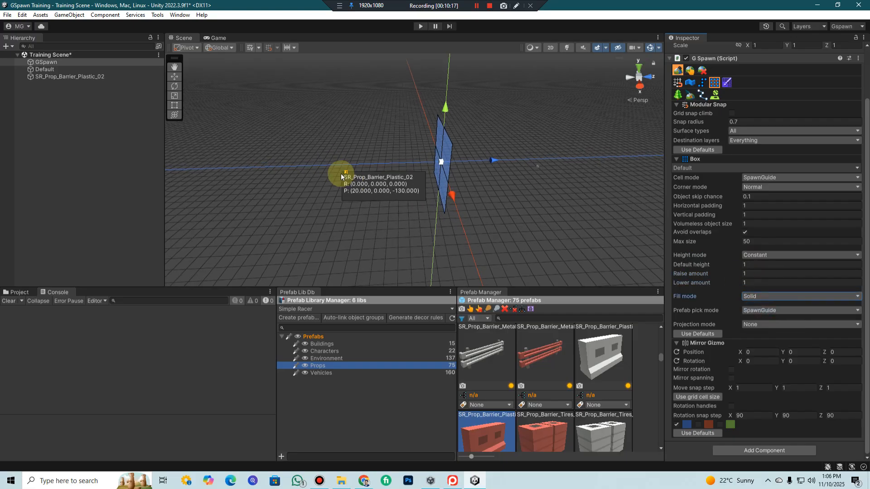
Step: Spawn a box of plastic barriers about 6 by 1 by 13 cells on one side of the mirror plane
mouse_move(369, 161)
left_mouse_down()
mouse_move(418, 187)
mouse_move(407, 169)
mouse_move(374, 163)
mouse_move(381, 170)
left_mouse_up()
left_click(405, 176)
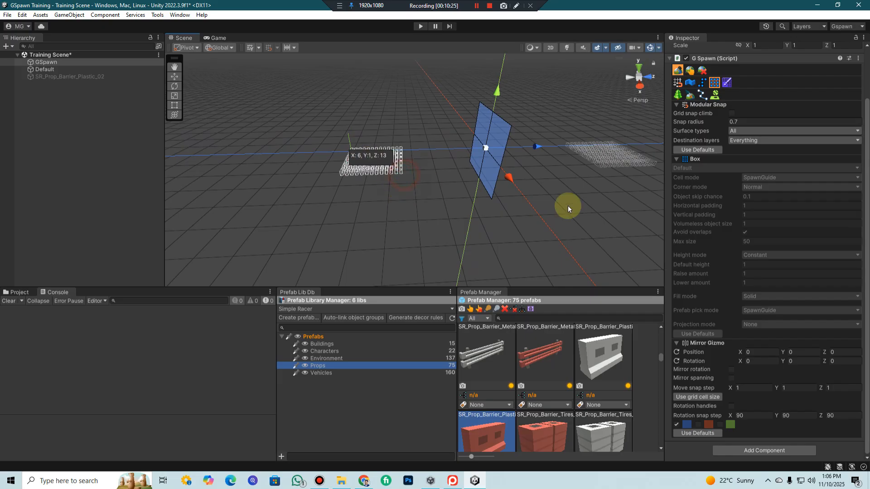
scroll(495, 132, "down", 1)
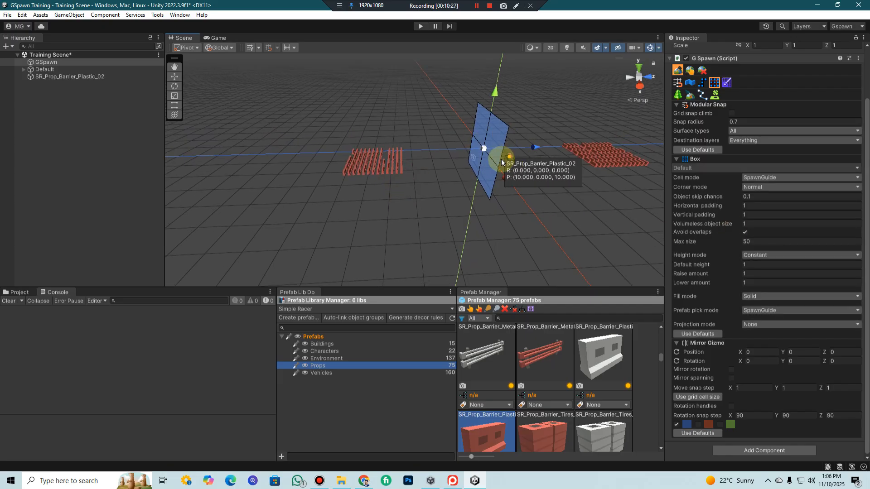